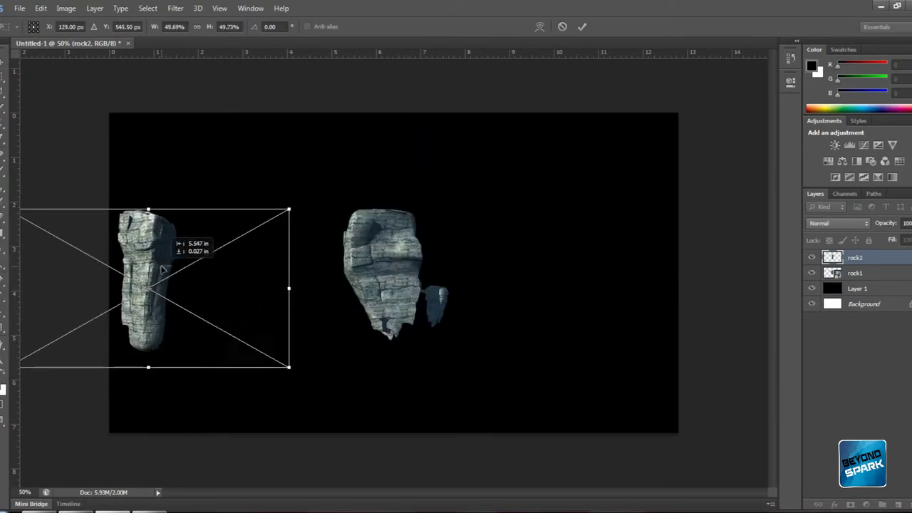
- Set the enlarged rock2 on the left, then move rock3 right of the middle rock and shrink it
left_click_drag(206, 228, 246, 227)
key("Return")
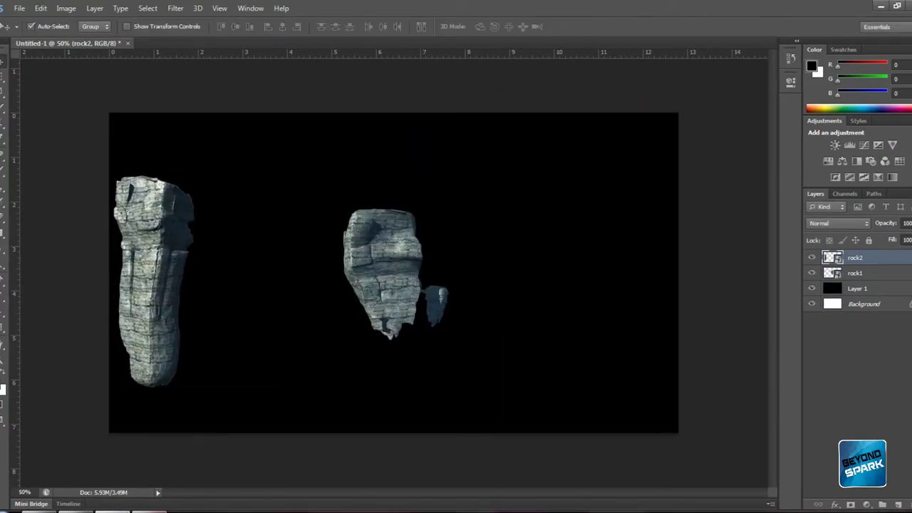
left_click_drag(524, 232, 602, 280)
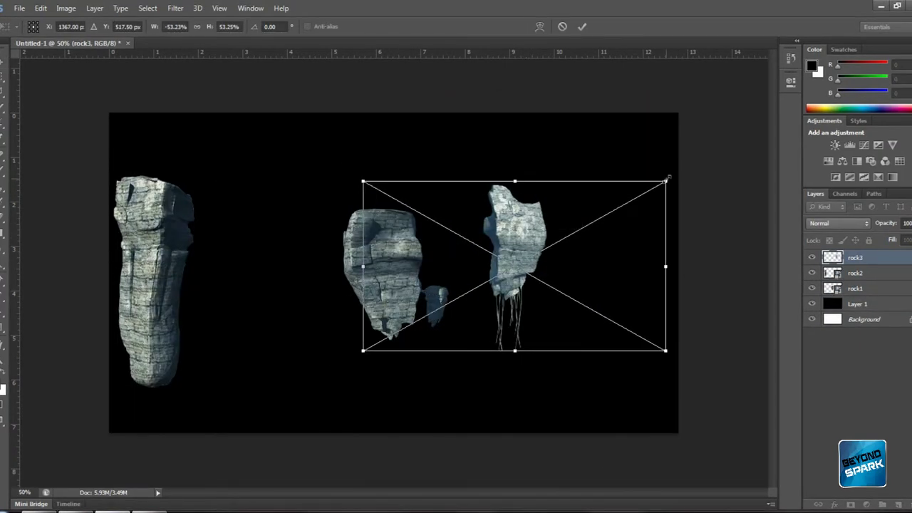
left_click_drag(677, 183, 646, 187)
key("Return")
- Enlarge the middle rock and re-transform the left rock
key("ctrl+t")
left_click_drag(542, 349, 553, 356)
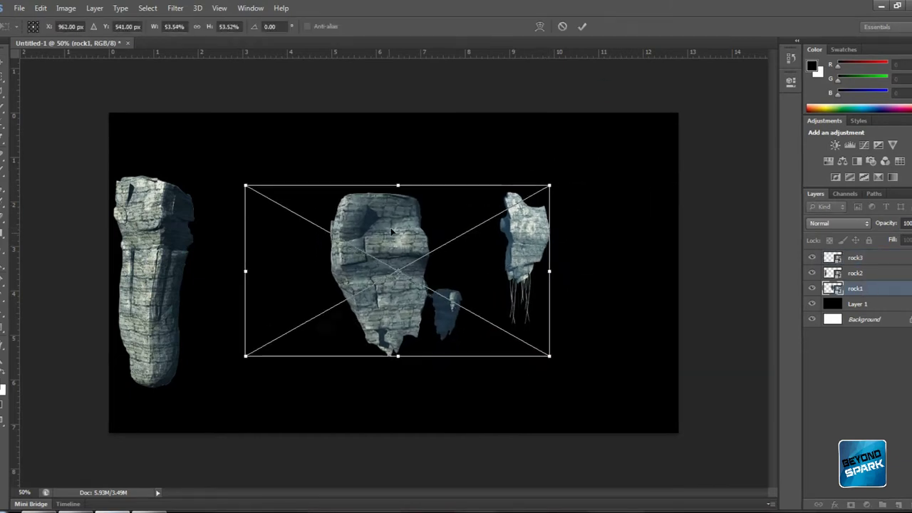
key("Return")
left_click(173, 256)
key("ctrl+t")
key("Return")
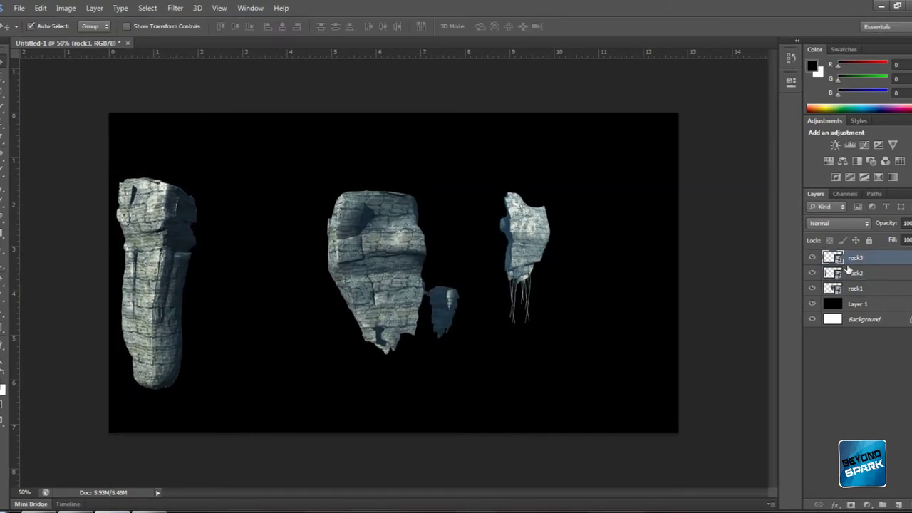
- Move rock4 between the left and middle rocks and shrink it
left_click_drag(499, 250, 287, 218)
left_click_drag(376, 177, 330, 202)
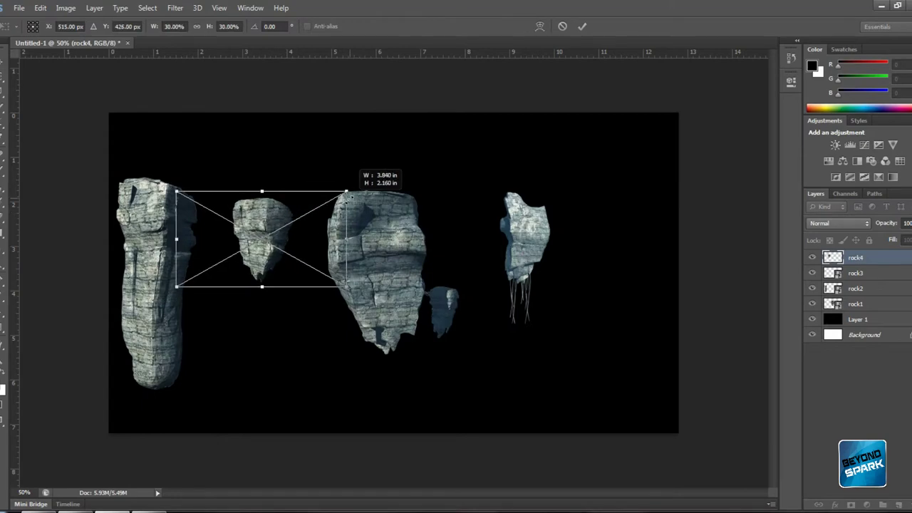
right_click(855, 304)
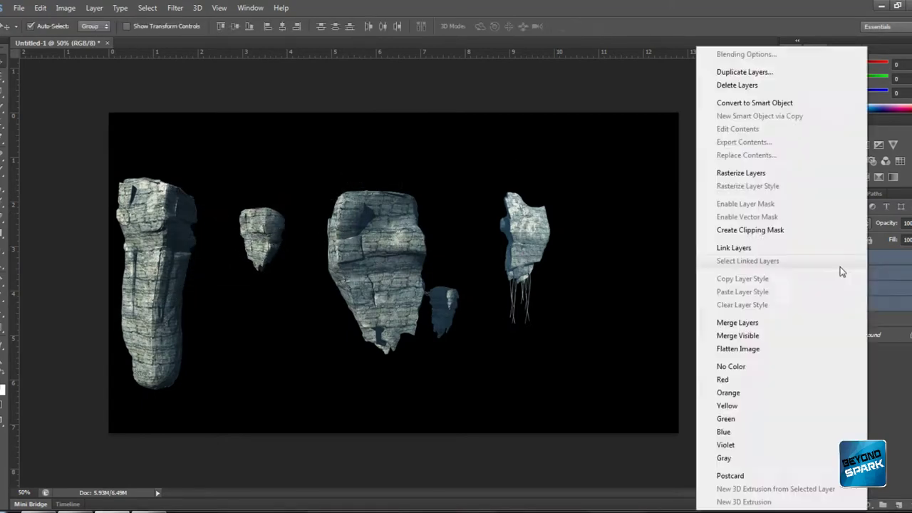
key("Escape")
- Zoom in on the rocks and duplicate foliage patches down the central rock
key("l")
key("ctrl+plus")
key("ctrl+plus")
key("ctrl+plus")
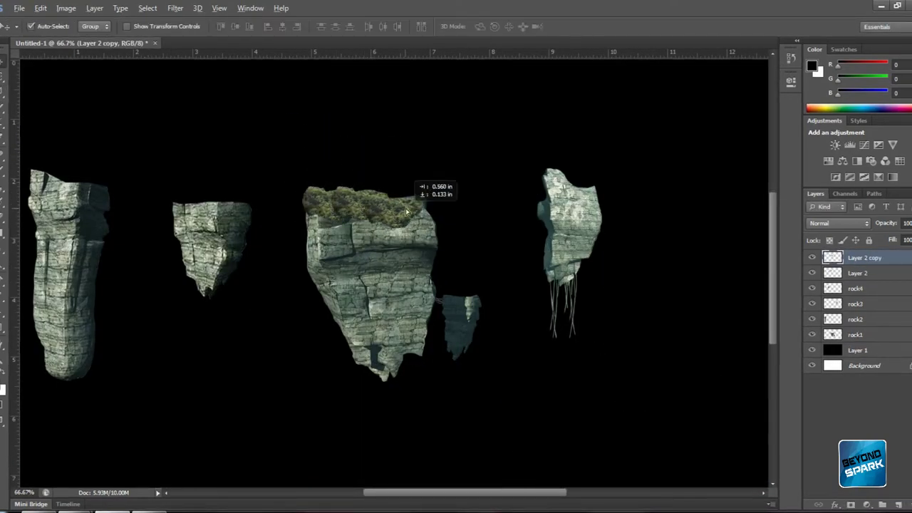
left_click_drag(406, 212, 409, 305)
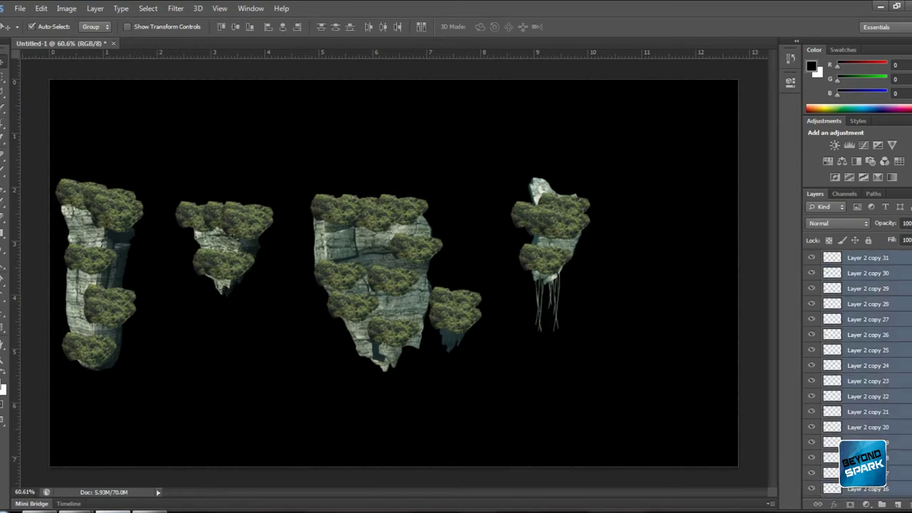
left_click(46, 26)
- Set a larger soft brush size and pan across the foliage-covered rocks
double_click(40, 165)
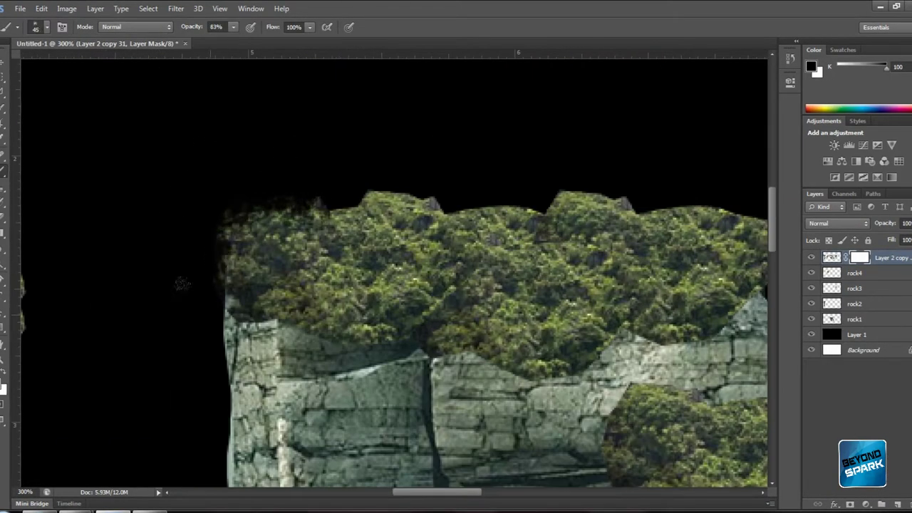
scroll(320, 143, "right", 3)
scroll(325, 137, "right", 4)
scroll(509, 220, "left", 2)
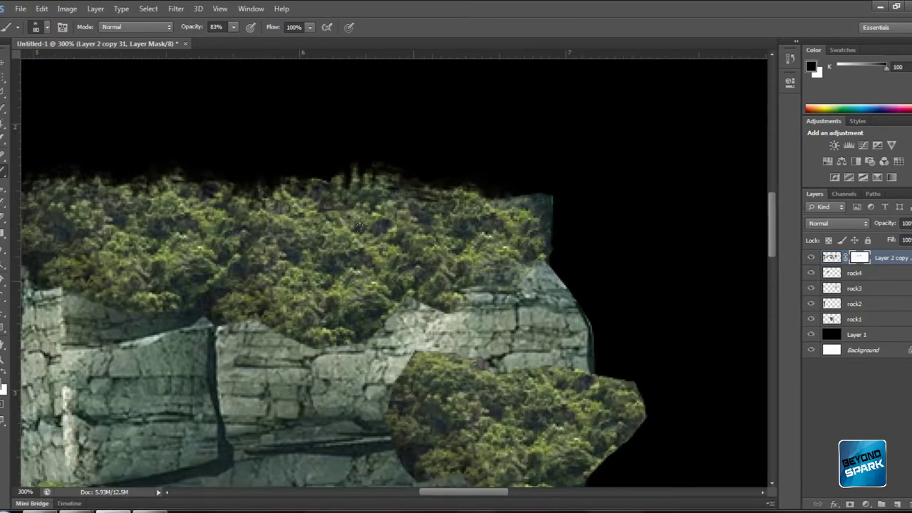
scroll(357, 330, "down", 2)
scroll(552, 320, "down", 3)
key("bracketright")
scroll(606, 311, "down", 2)
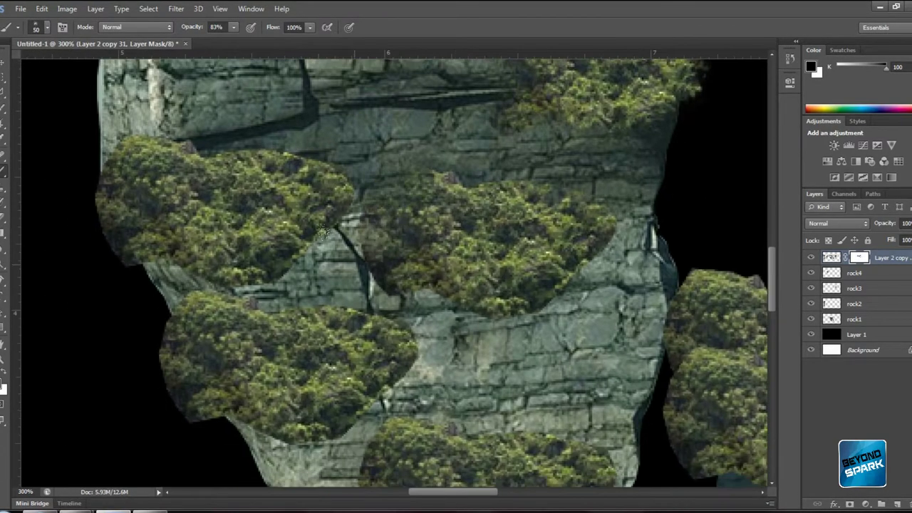
scroll(449, 228, "down", 2)
scroll(297, 143, "left", 3)
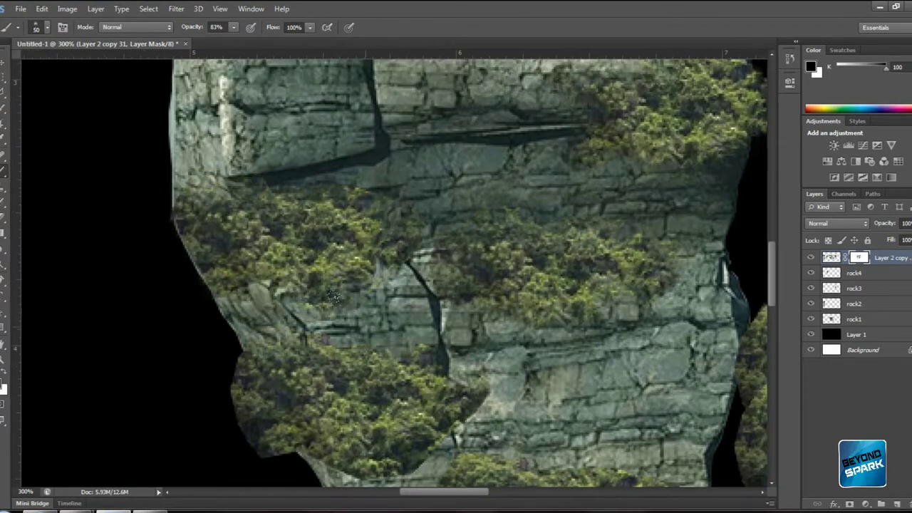
scroll(333, 296, "down", 3)
scroll(374, 343, "down", 2)
scroll(374, 343, "right", 2)
scroll(398, 338, "right", 1)
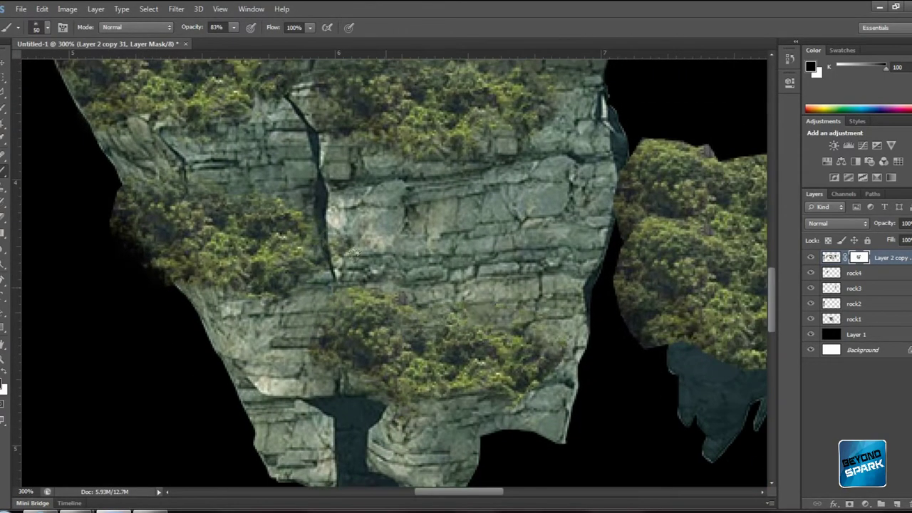
scroll(433, 332, "right", 4)
scroll(433, 332, "up", 2)
scroll(285, 292, "down", 2)
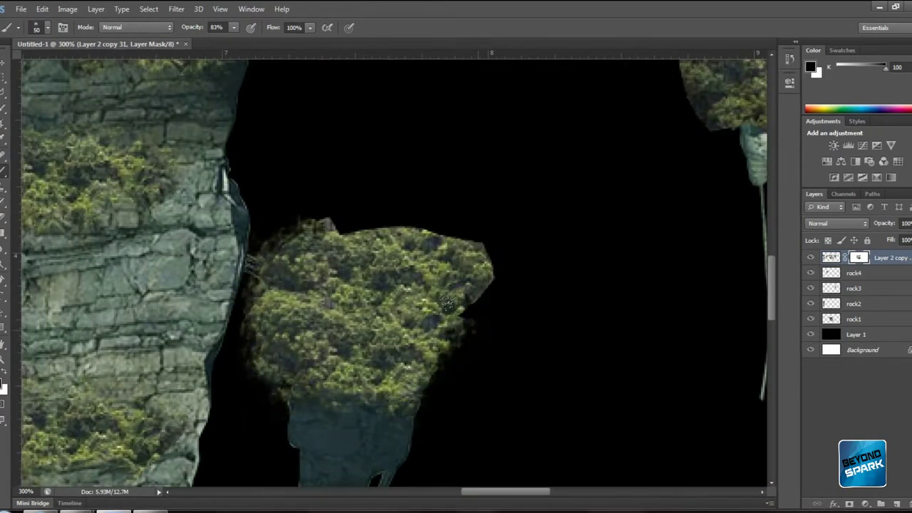
scroll(344, 354, "down", 3)
scroll(334, 335, "right", 10)
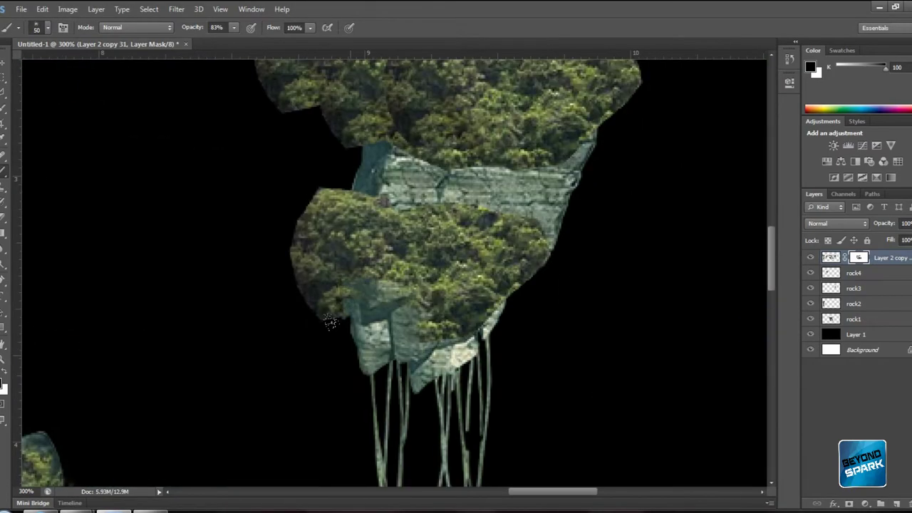
scroll(431, 305, "up", 2)
scroll(418, 258, "up", 2)
scroll(249, 240, "up", 1)
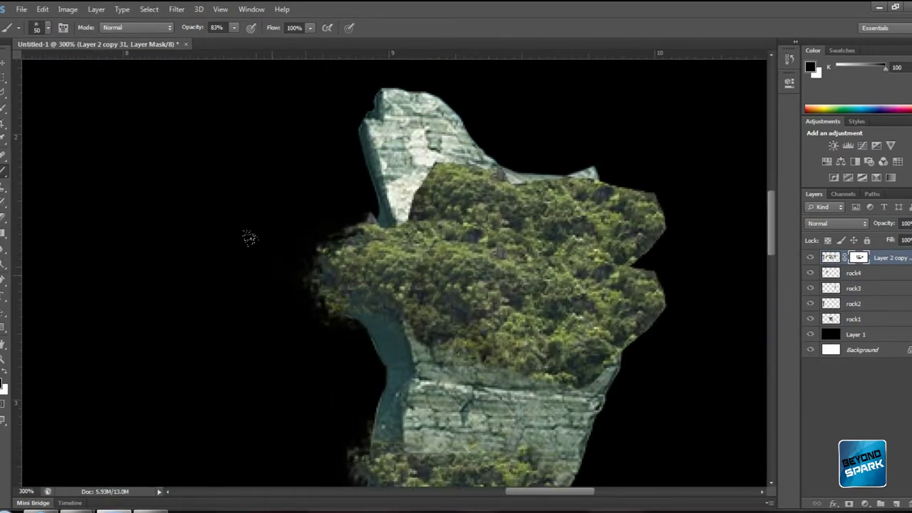
scroll(590, 320, "up", 1)
scroll(428, 306, "down", 1)
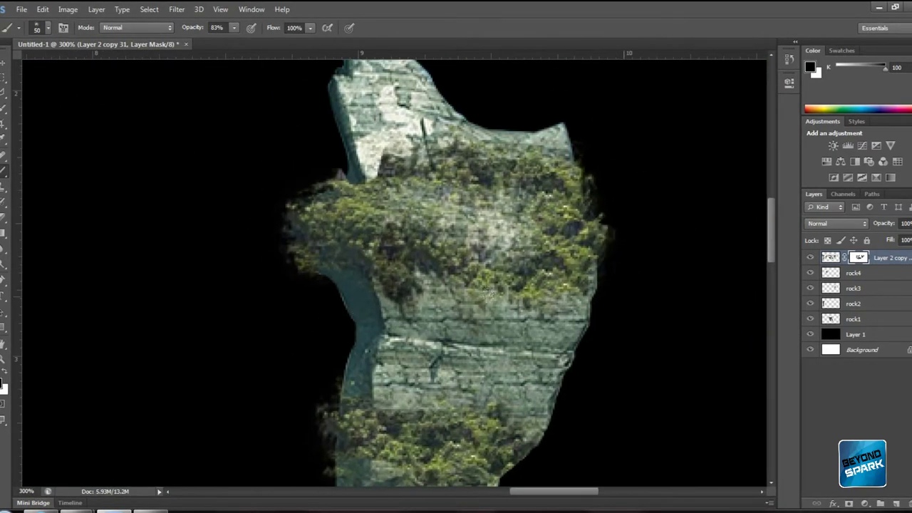
scroll(341, 304, "down", 3)
scroll(340, 304, "left", 1)
scroll(341, 303, "left", 10)
scroll(369, 138, "up", 2)
- Mask away the foliage edges along the rock so stone shows through
left_click_drag(84, 226, 387, 280)
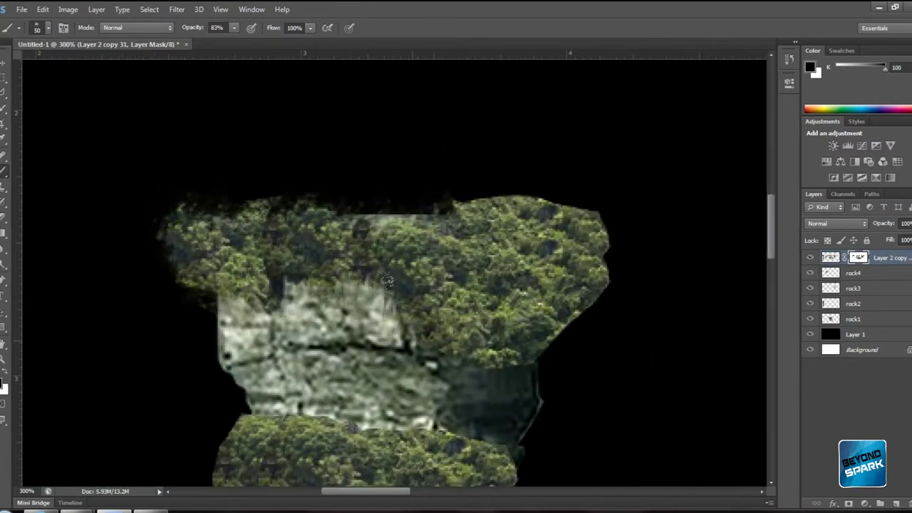
scroll(586, 193, "down", 3)
scroll(427, 271, "down", 3)
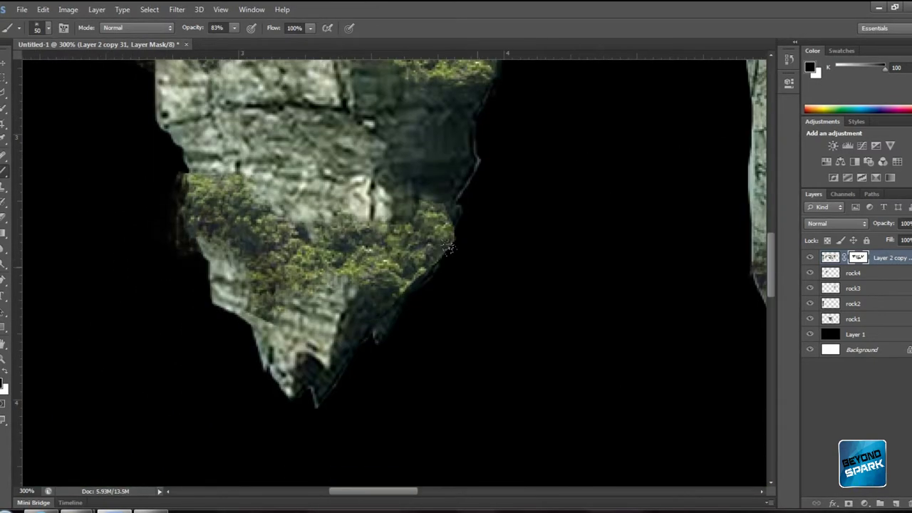
scroll(305, 317, "left", 10)
scroll(304, 317, "up", 5)
left_click_drag(178, 164, 207, 278)
left_click_drag(383, 360, 332, 381)
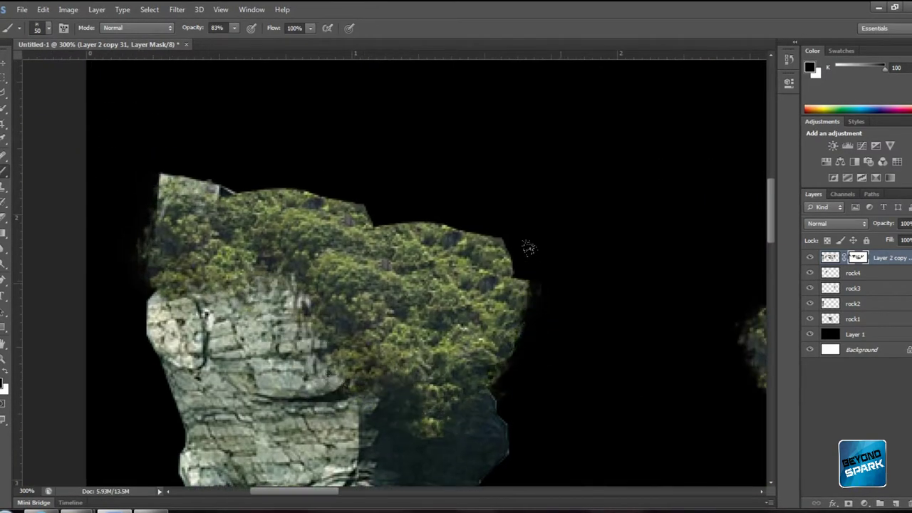
scroll(477, 400, "down", 5)
scroll(477, 400, "left", 1)
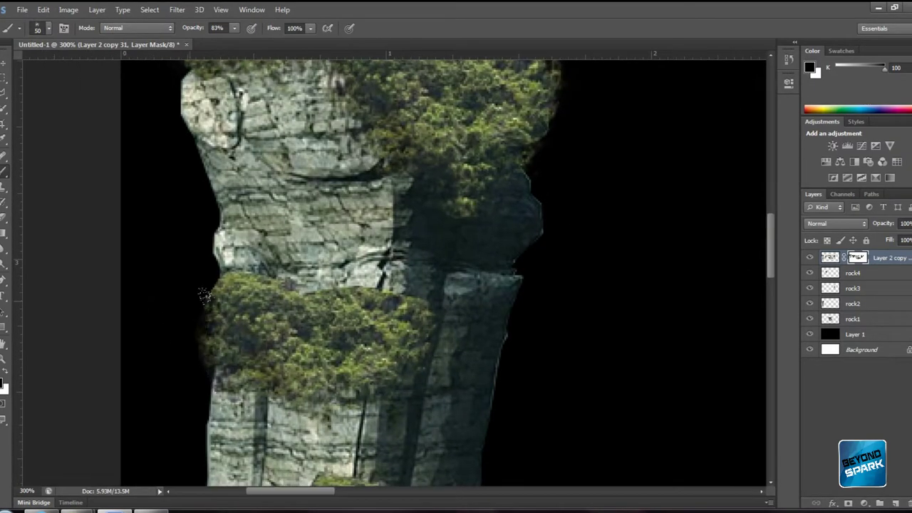
scroll(441, 270, "down", 3)
scroll(442, 271, "right", 1)
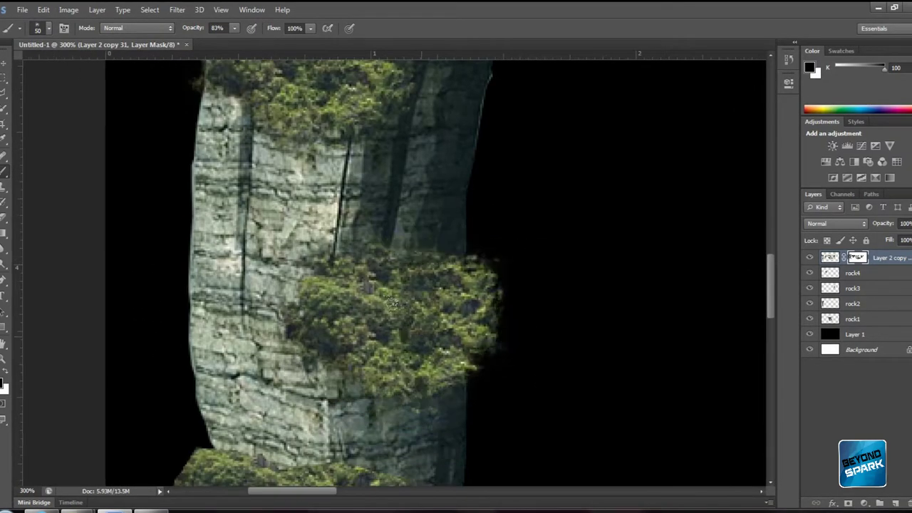
scroll(393, 302, "down", 3)
scroll(392, 302, "left", 1)
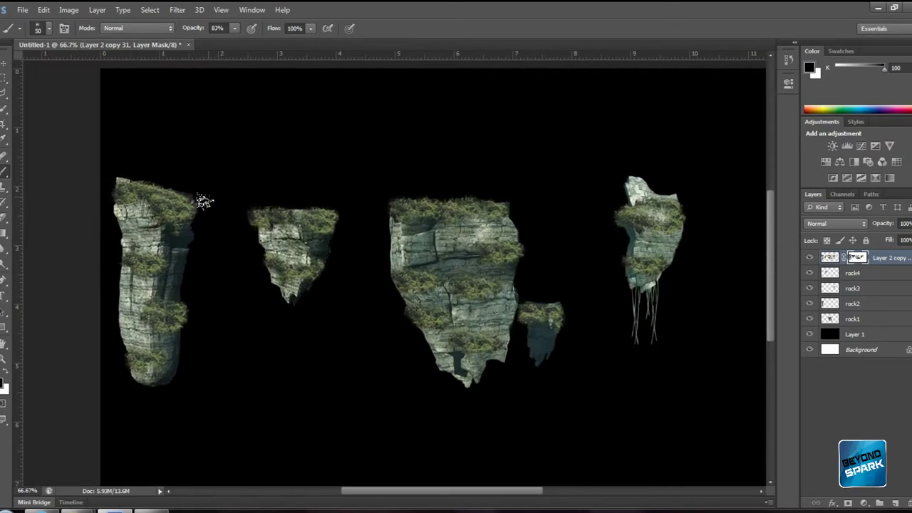
key("ctrl+l")
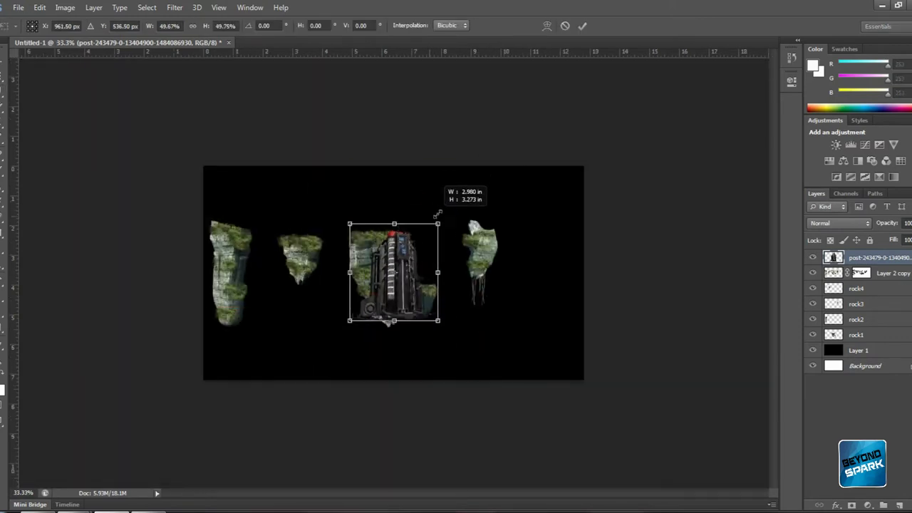
- Set the grey tower on the middle rock and adjust its Levels
left_click_drag(437, 213, 399, 166)
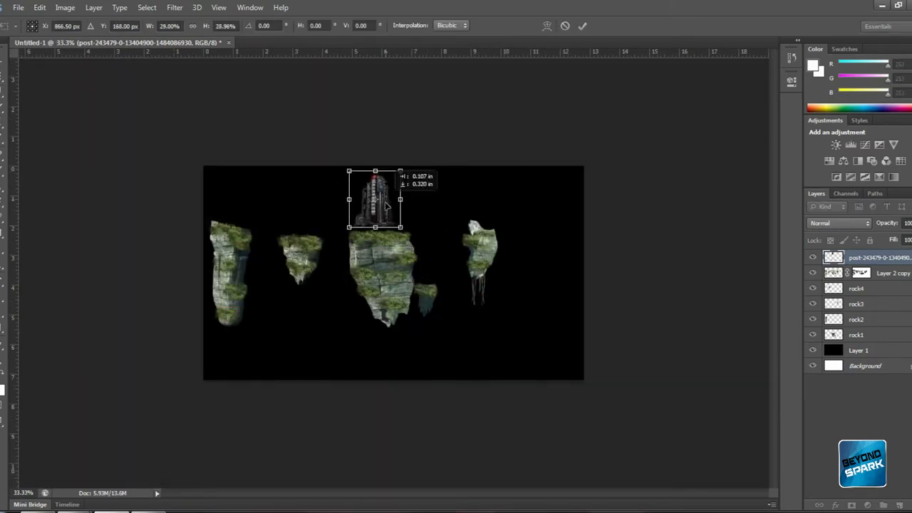
key("ctrl+plus")
key("ctrl+plus")
key("ctrl+plus")
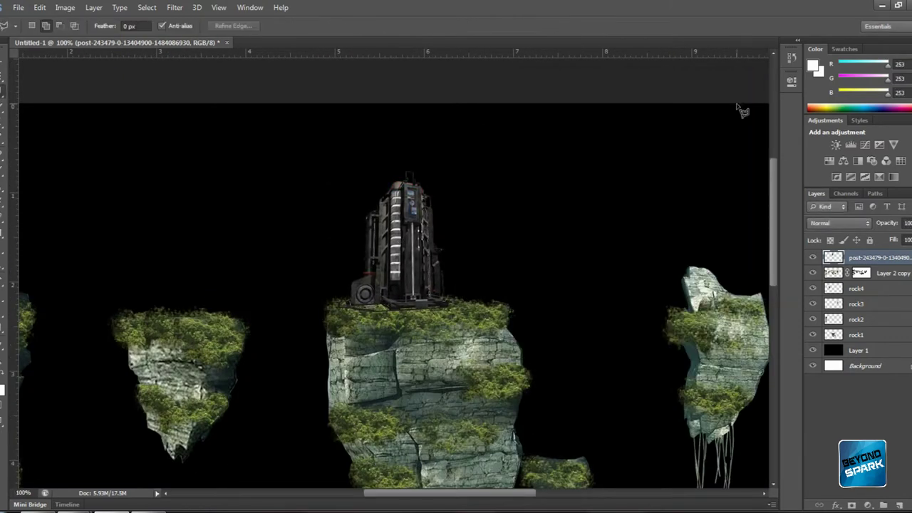
key("ctrl+l")
left_click(798, 88)
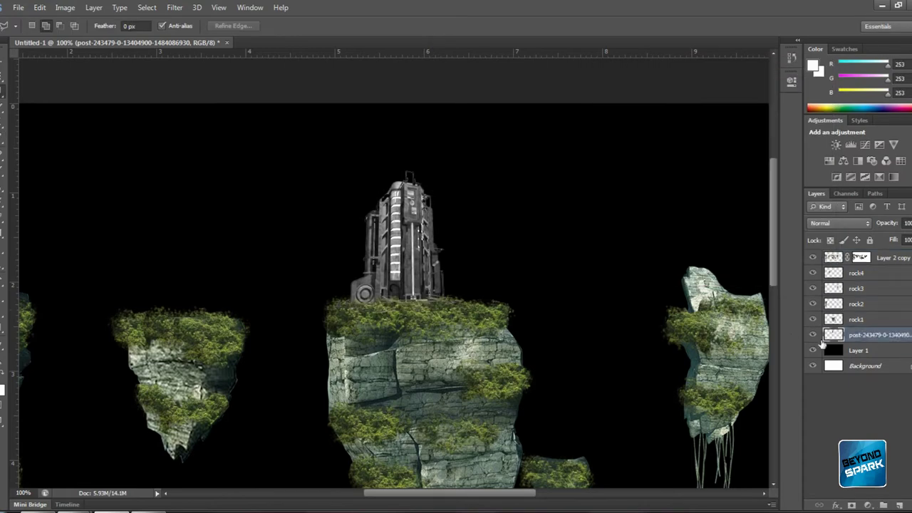
- Move the tower layer beneath the rock layers and enlarge it slightly
key("ctrl+t")
left_click_drag(417, 252, 411, 245)
left_click_drag(463, 165, 461, 166)
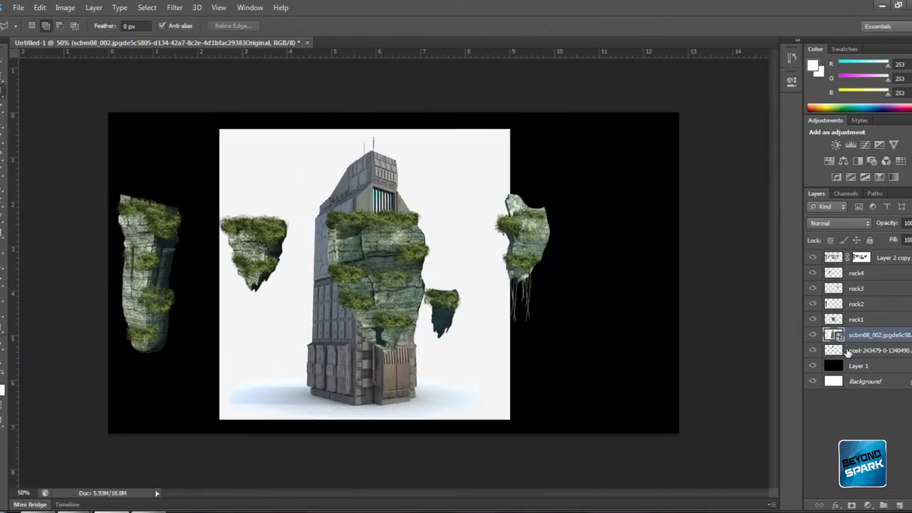
- Arrange the newly placed building layer and commit its size
key("ctrl+shift+bracketright")
left_click(147, 7)
left_click(171, 132)
key("Return")
key("v")
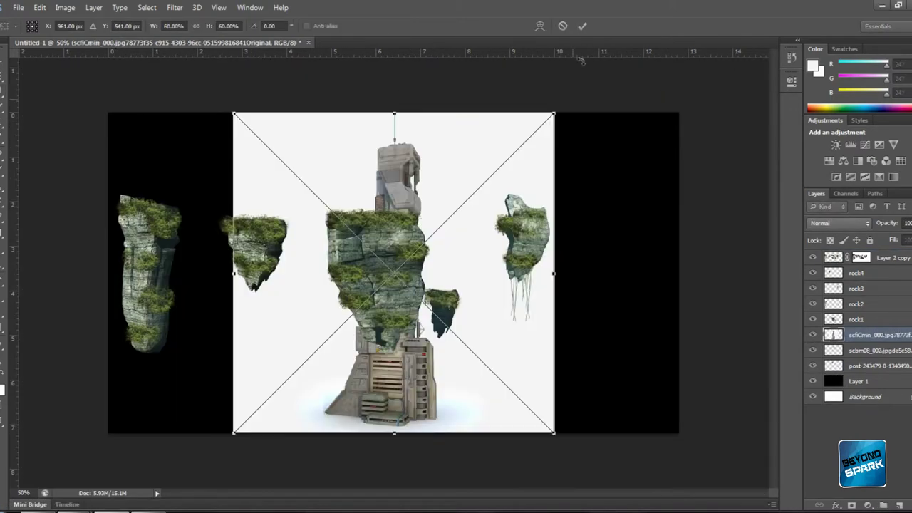
key("Return")
- Remove the building's white background with Color Range and perch it on the right rock, below rock1
left_click(146, 7)
left_click(168, 128)
left_click(788, 109)
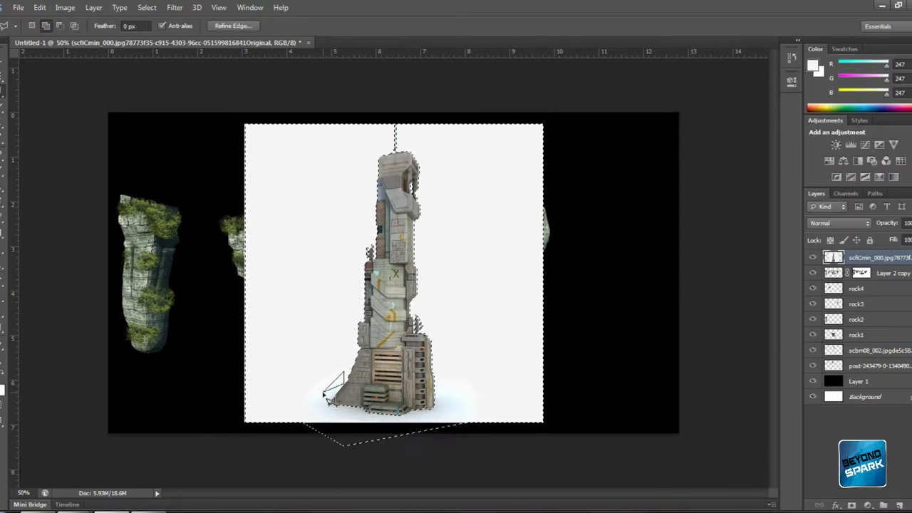
key("Delete")
key("ctrl+d")
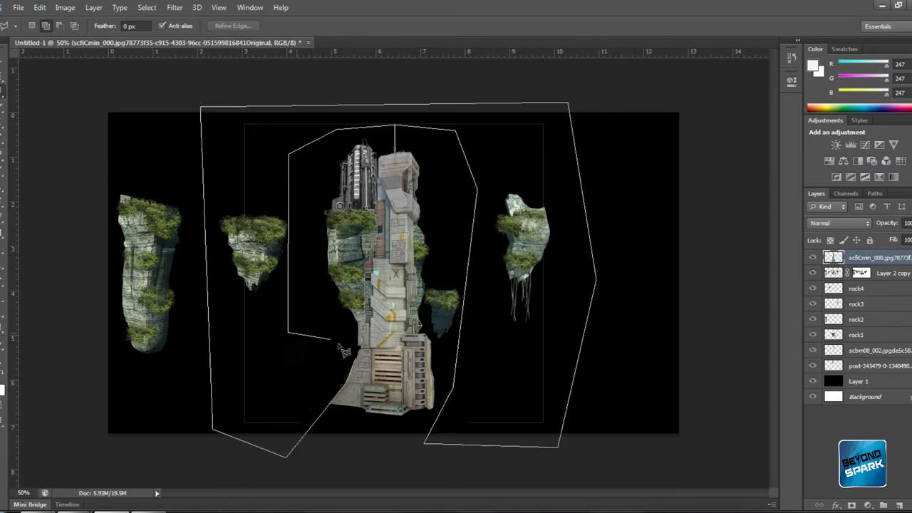
key("ctrl+t")
left_click_drag(479, 392, 542, 142)
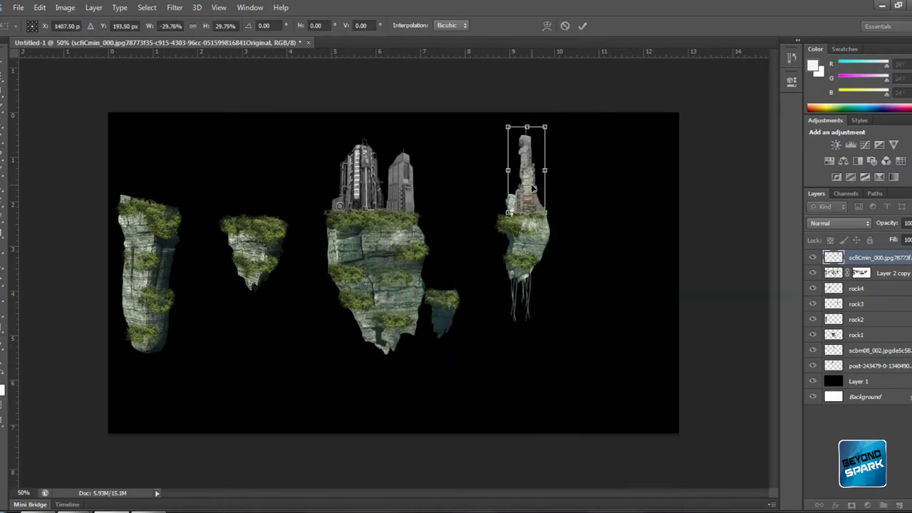
left_click_drag(884, 343, 883, 346)
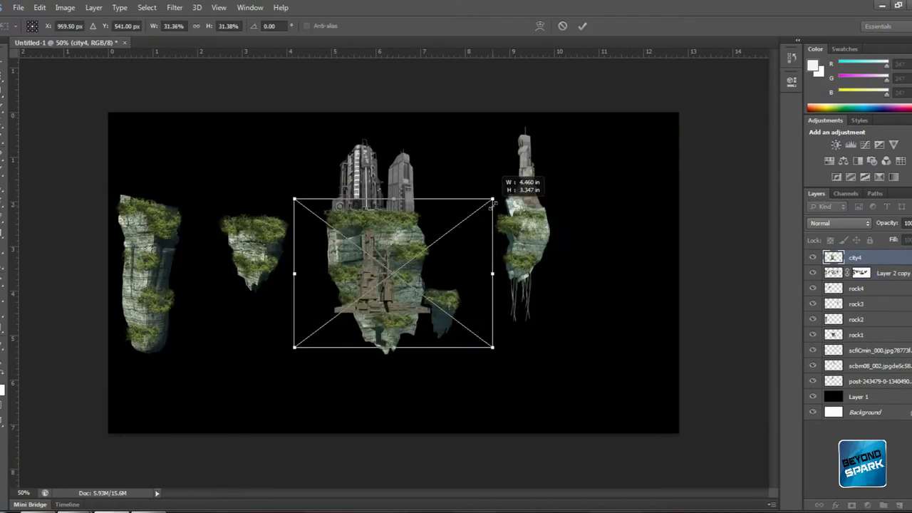
- Flip city4 horizontally and resize it to fit the left rock
left_click_drag(165, 212, 149, 210)
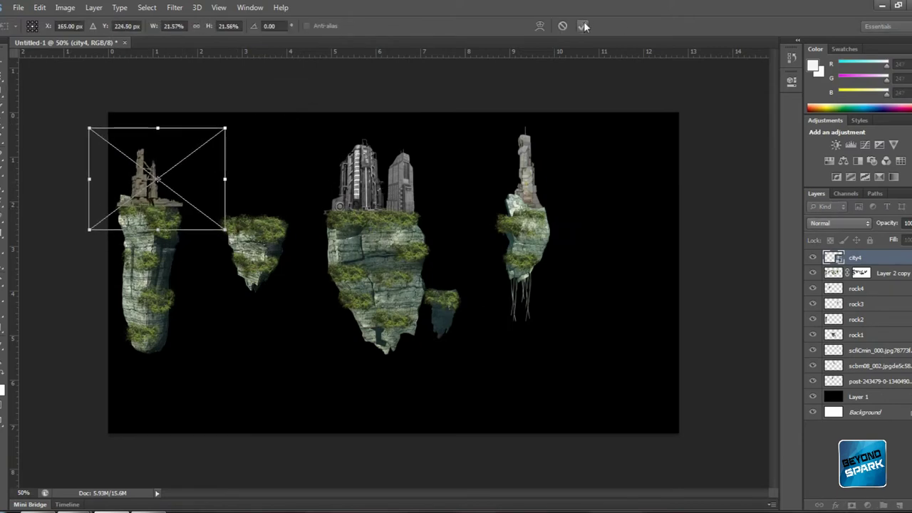
key("ctrl+plus")
right_click(275, 225)
left_click(316, 395)
left_click_drag(381, 210, 373, 229)
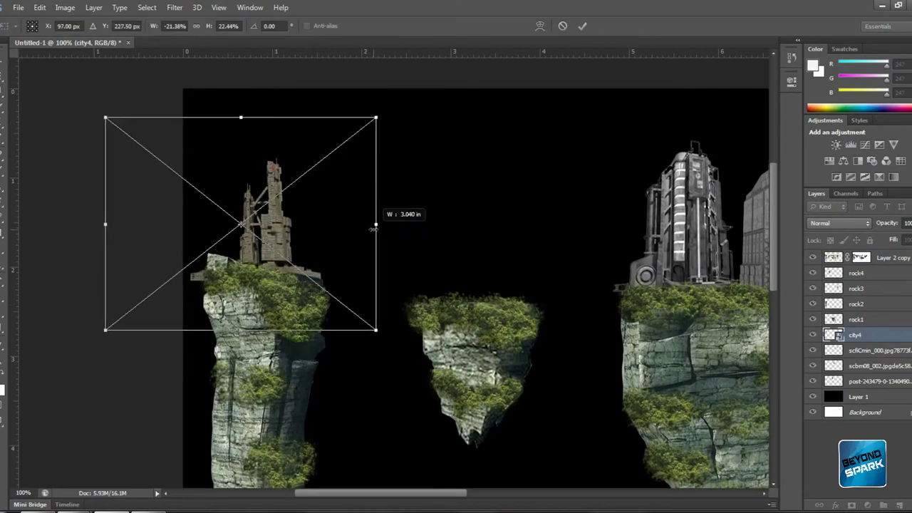
key("Return")
key("ctrl+minus")
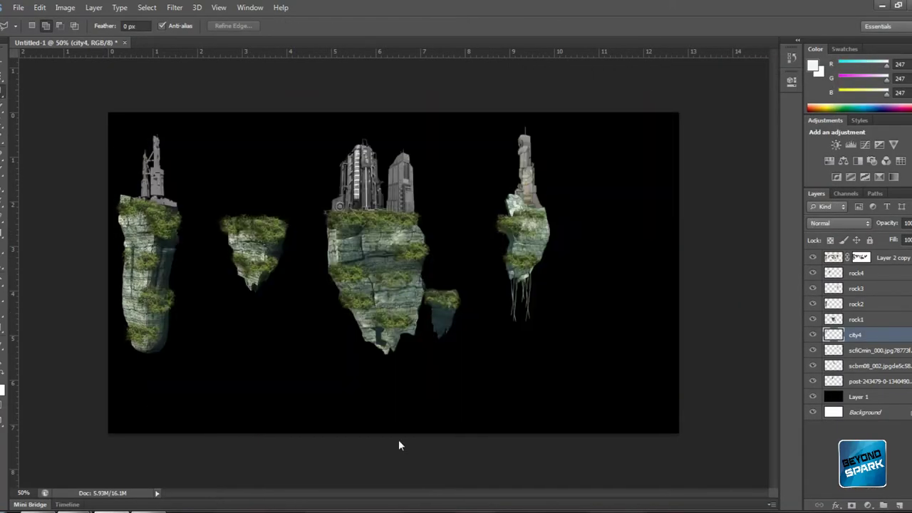
- Shrink the bldn buildings and set them on the second rock
key("ctrl+v")
key("ctrl+t")
mouse_move(362, 290)
left_mouse_down()
mouse_move(306, 228)
mouse_move(285, 261)
left_mouse_up()
key("ctrl+plus")
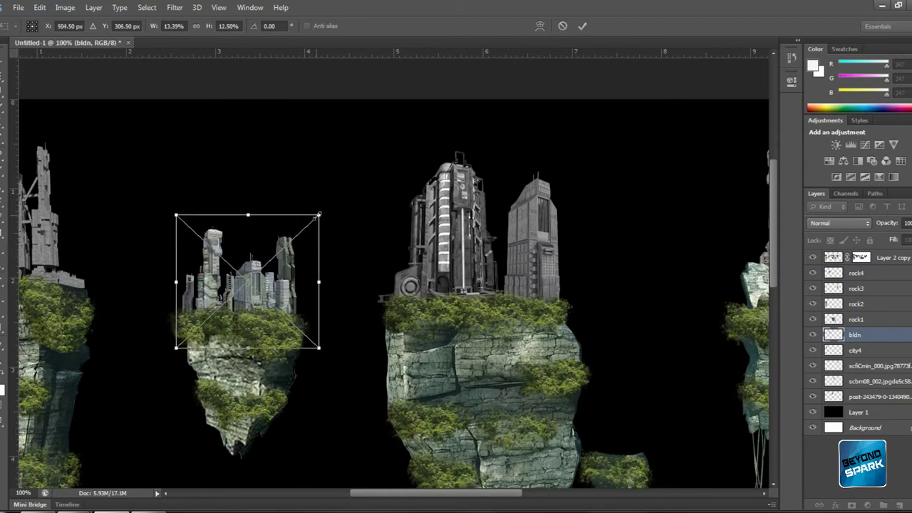
key("Return")
key("ctrl+minus")
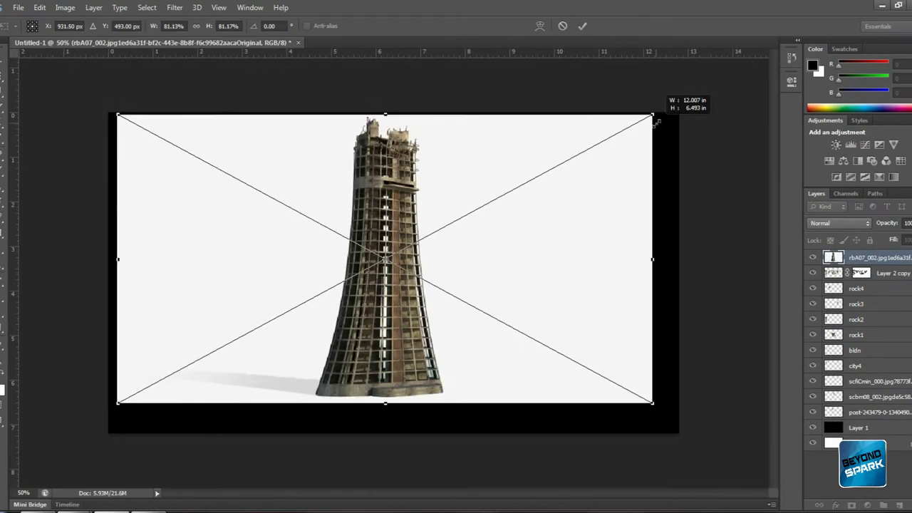
- Delete the lattice tower's white background and invert the selection around it
right_click(857, 264)
right_click(858, 257)
left_click(174, 7)
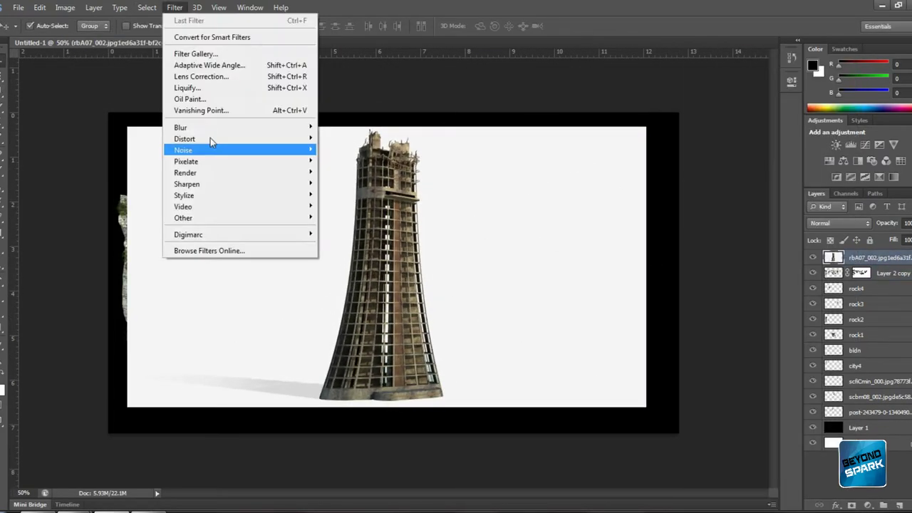
key("Delete")
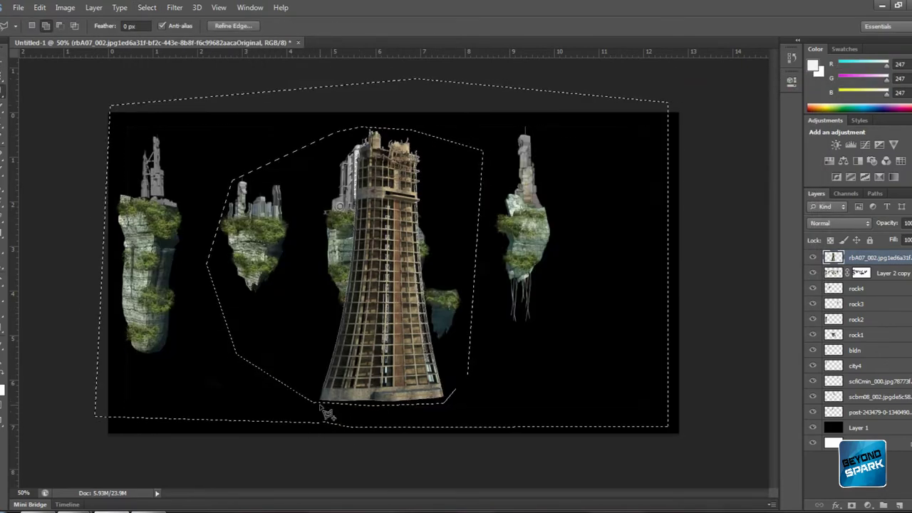
left_click(834, 257, "ctrl")
left_click(147, 7)
left_click(154, 55)
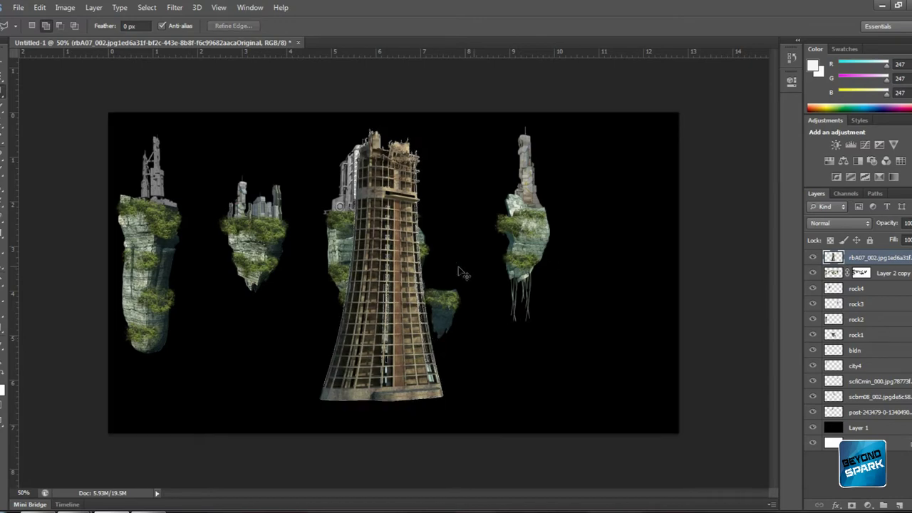
key("ctrl+t")
scroll(452, 300, "up", 2)
- Commit the shrunk lattice tower and dock the ship against the right rock
key("Return")
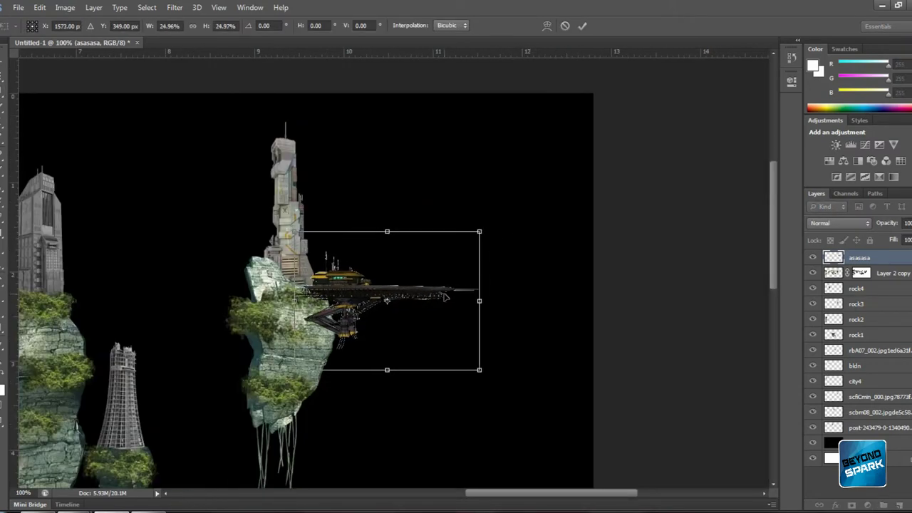
left_click_drag(386, 300, 397, 298)
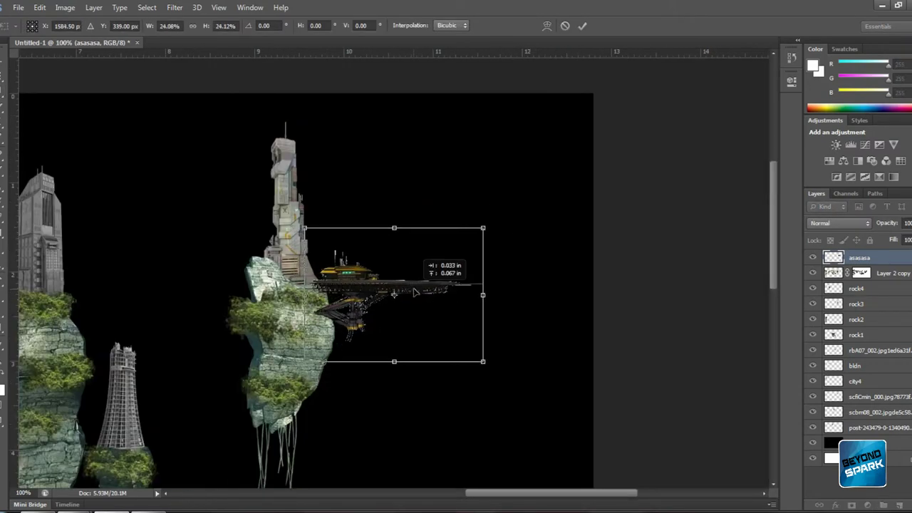
key("Return")
scroll(341, 311, "up", 3)
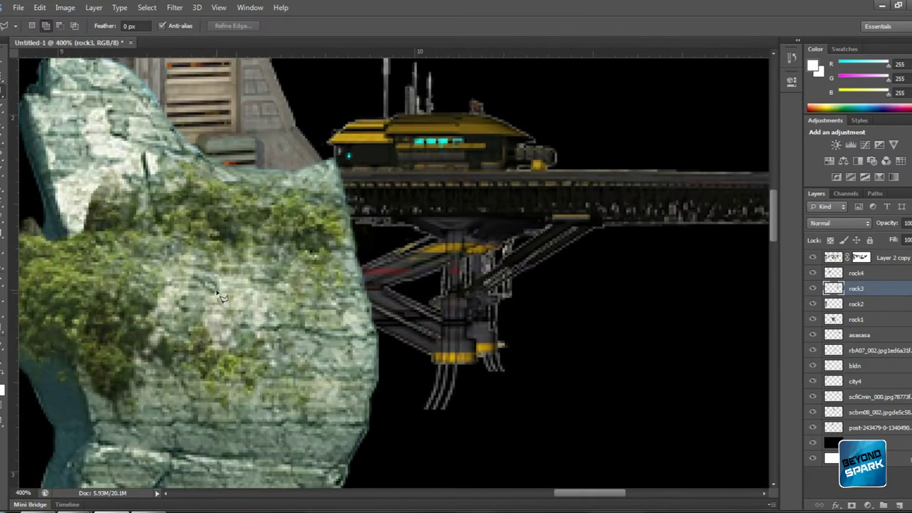
- Copy a lassoed rock patch onto its own layer, position copies, and delete the excess rock
key("ctrl+j")
key("v")
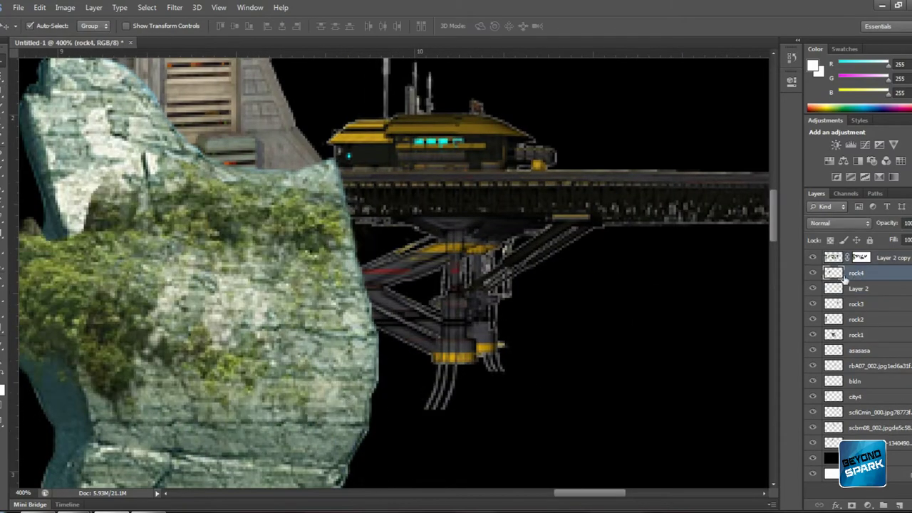
left_click_drag(428, 384, 499, 417)
scroll(498, 417, "down", 3)
mouse_move(424, 349)
left_mouse_down()
mouse_move(456, 310)
mouse_move(429, 313)
left_mouse_up()
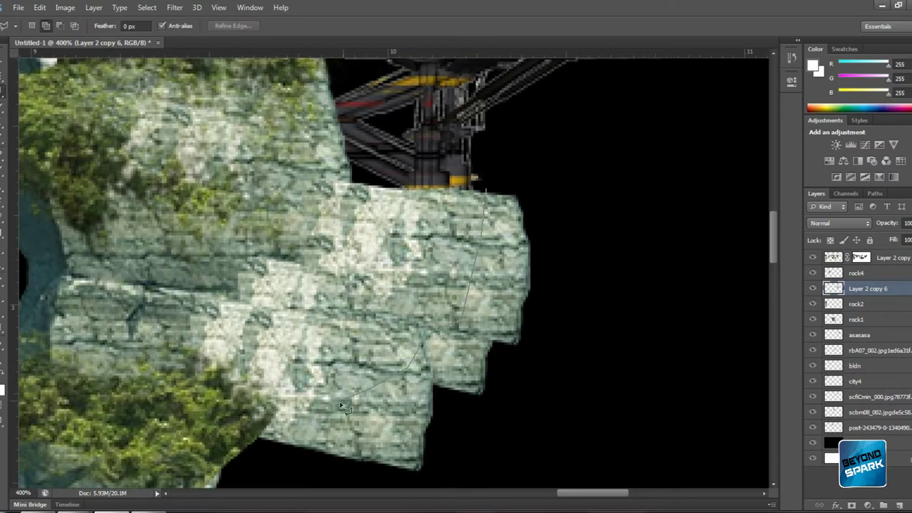
left_click_drag(344, 409, 292, 428)
key("Delete")
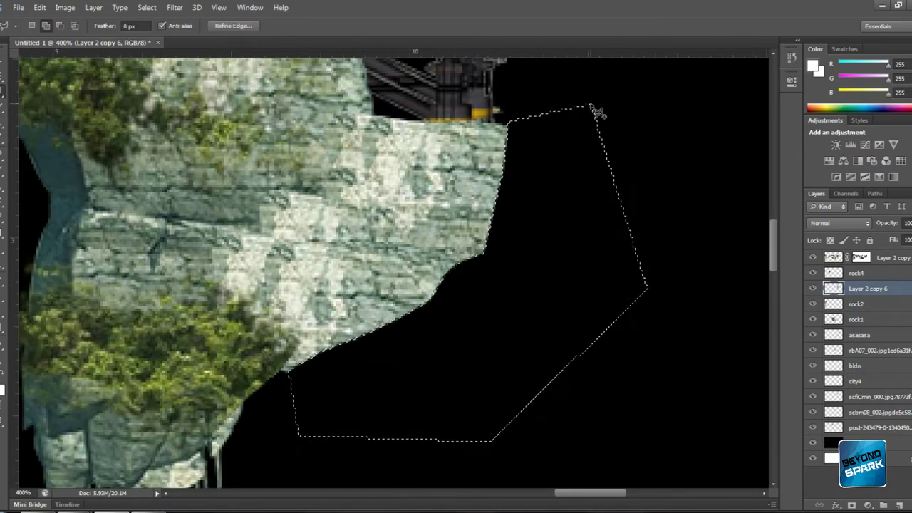
key("ctrl+d")
scroll(428, 294, "down", 3)
scroll(427, 294, "up", 2)
scroll(427, 242, "down", 3)
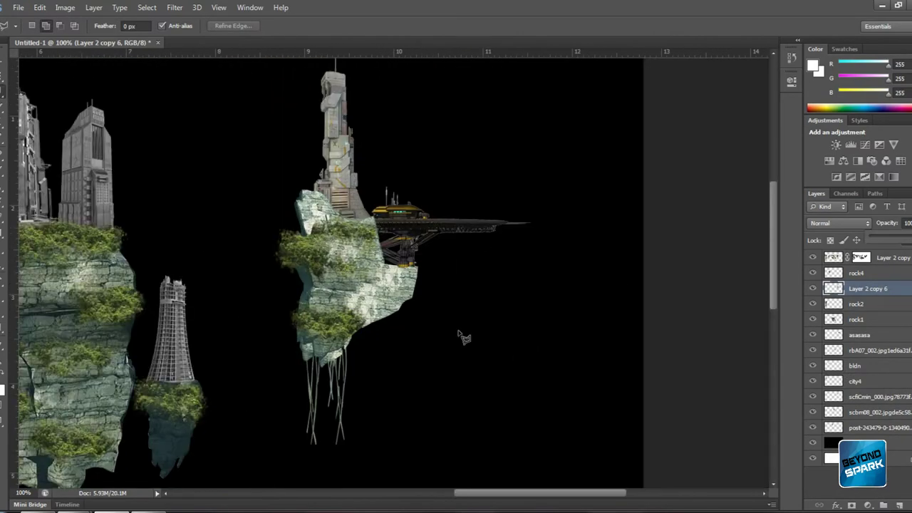
scroll(427, 242, "down", 1)
- Tweak the rock patch's Levels midtones and colour-adjust the ship layer to match
key("ctrl+l")
left_click_drag(761, 211, 765, 212)
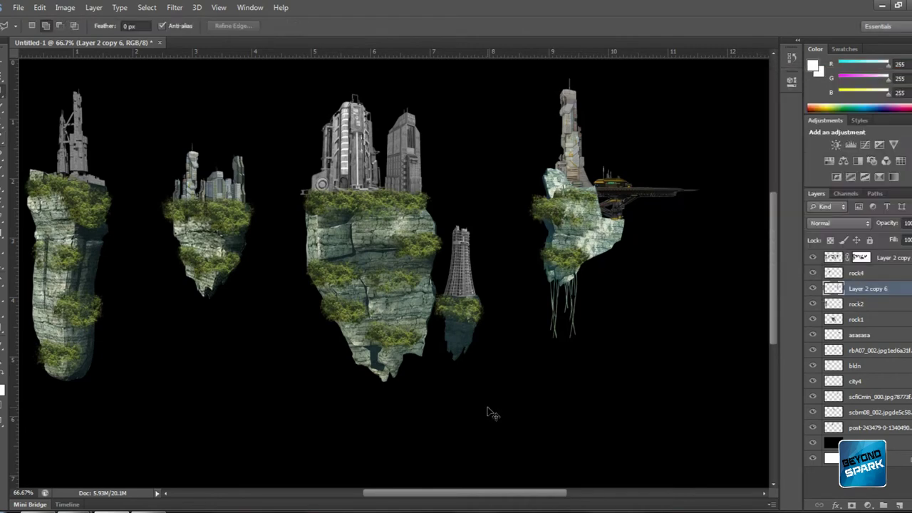
left_click(862, 273)
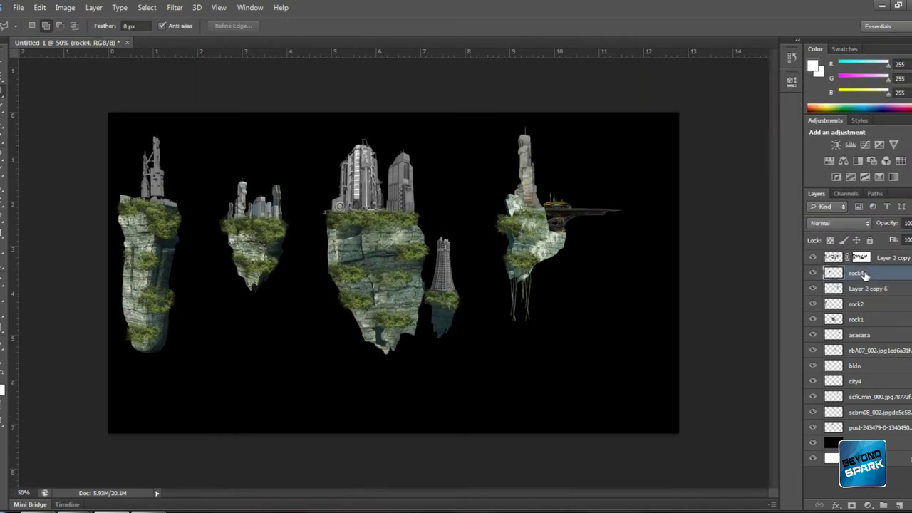
key("ctrl+l")
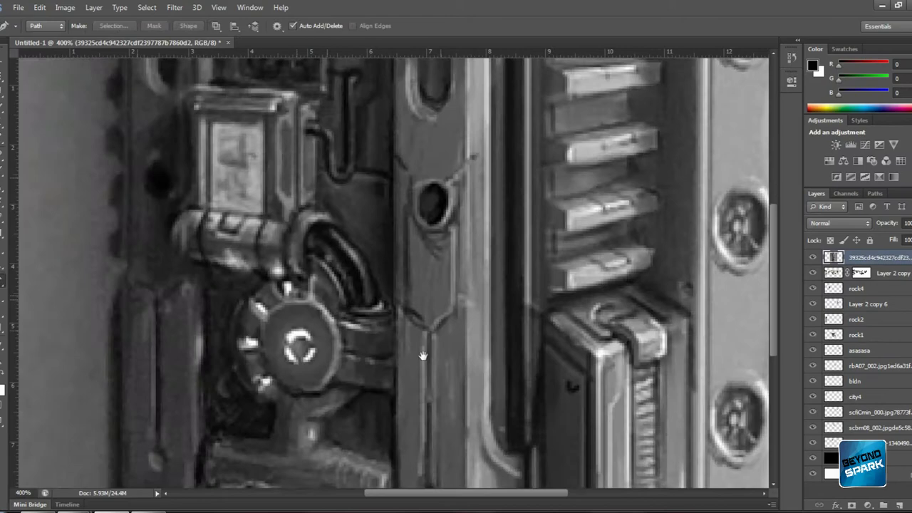
mouse_move(423, 354)
left_mouse_down()
mouse_move(450, 173)
mouse_move(489, 234)
mouse_move(417, 243)
mouse_move(396, 163)
left_mouse_up()
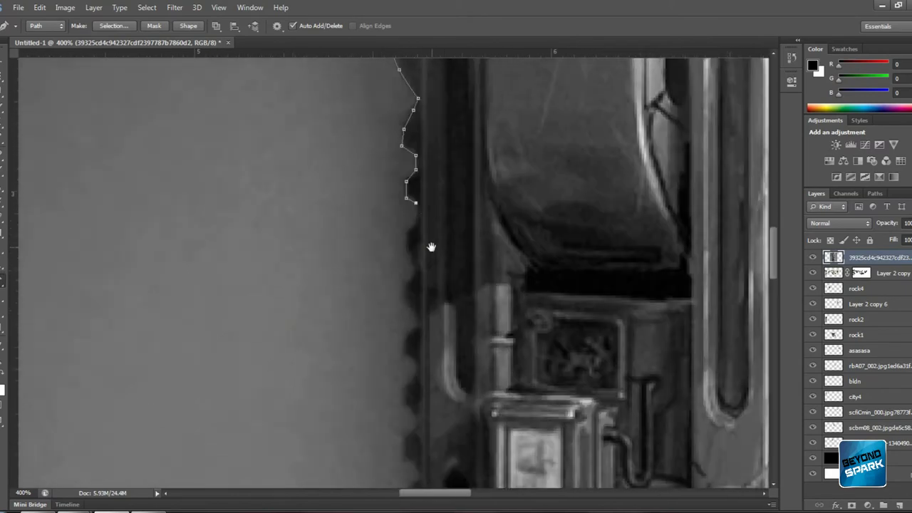
- Add a smaller flipped copy of the machine panel lower down and merge it with the original
scroll(399, 213, "down", 3)
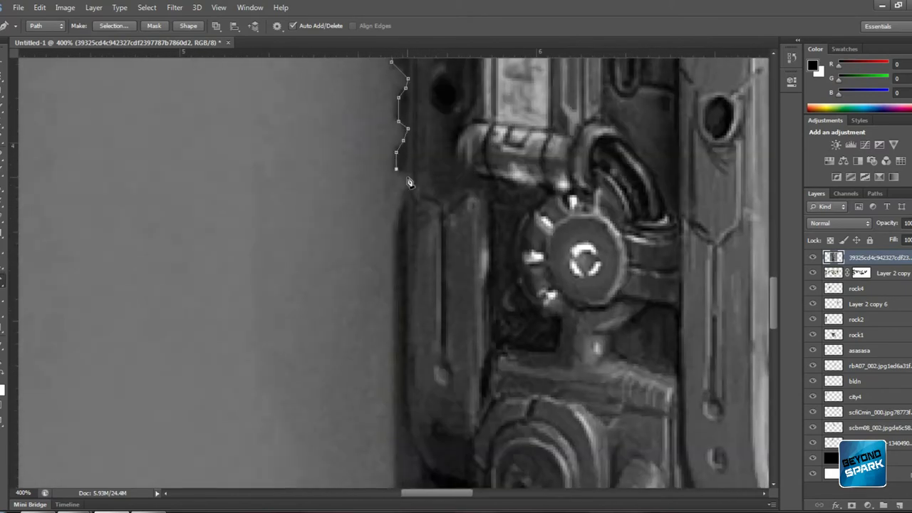
scroll(385, 243, "down", 3)
scroll(368, 273, "down", 3)
scroll(335, 458, "down", 2)
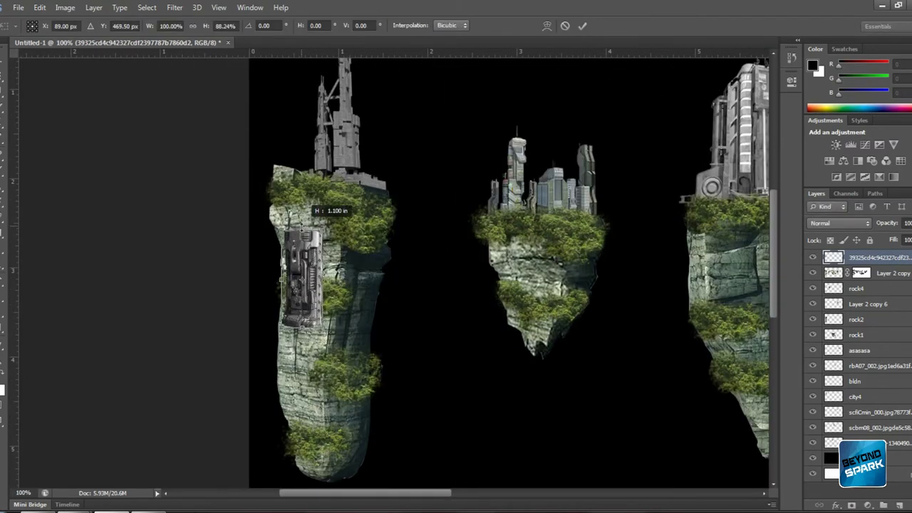
key("ctrl+alt+t")
left_click_drag(308, 253, 360, 332)
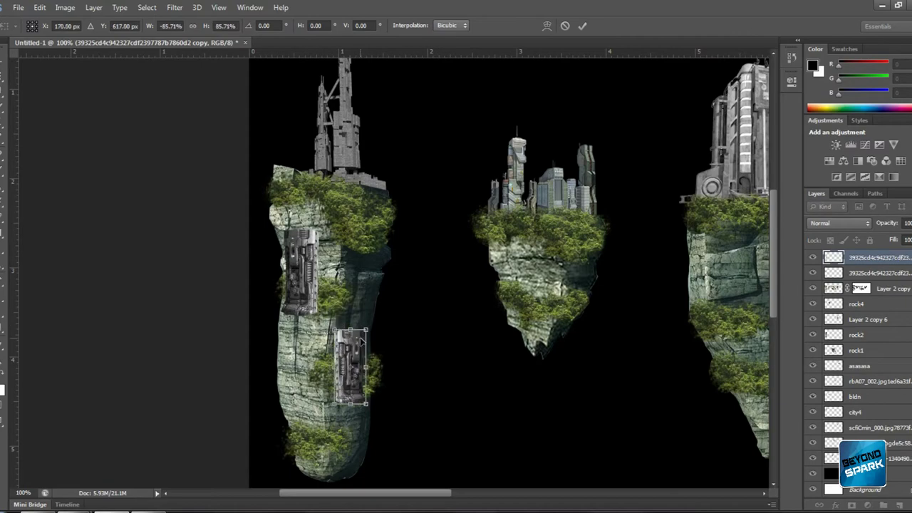
key("Return")
key("ctrl+e")
- Erase the panel edges into the rock and zoom out to the full scene
key("e")
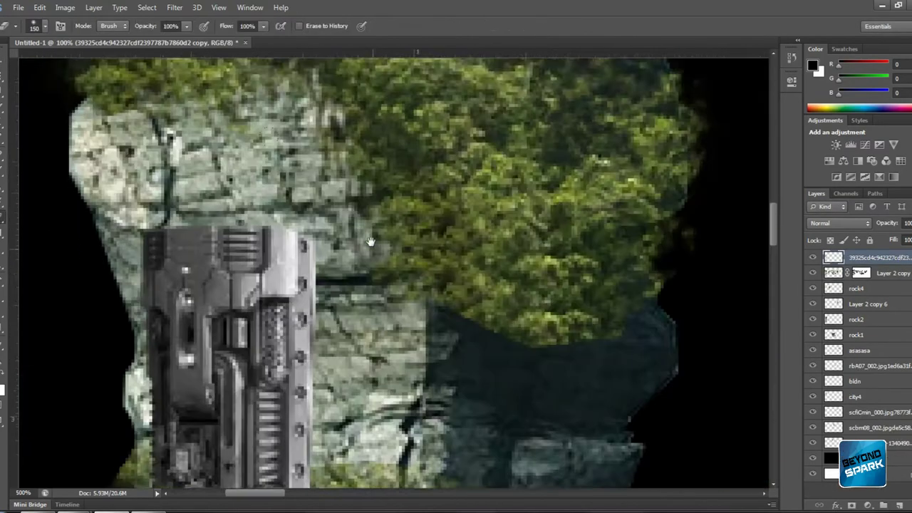
left_click_drag(626, 376, 482, 233)
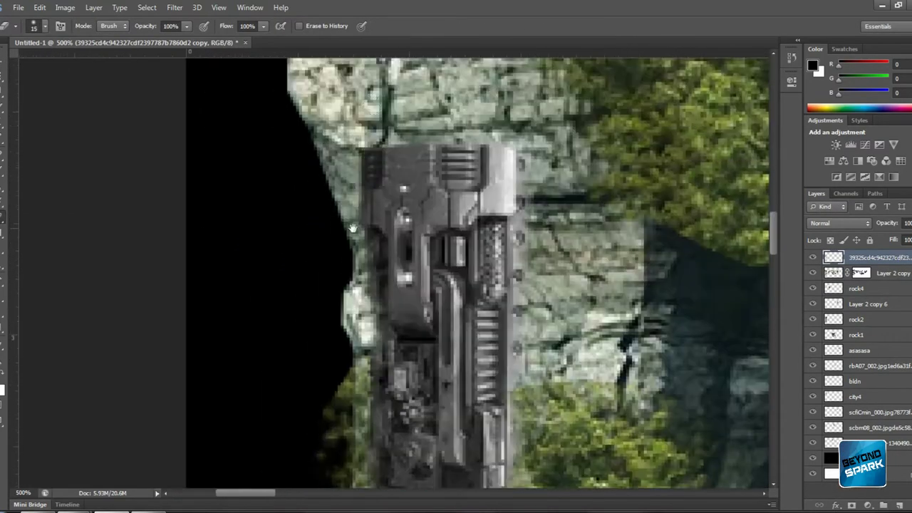
key("ctrl+minus")
key("ctrl+minus")
key("ctrl+minus")
key("ctrl+minus")
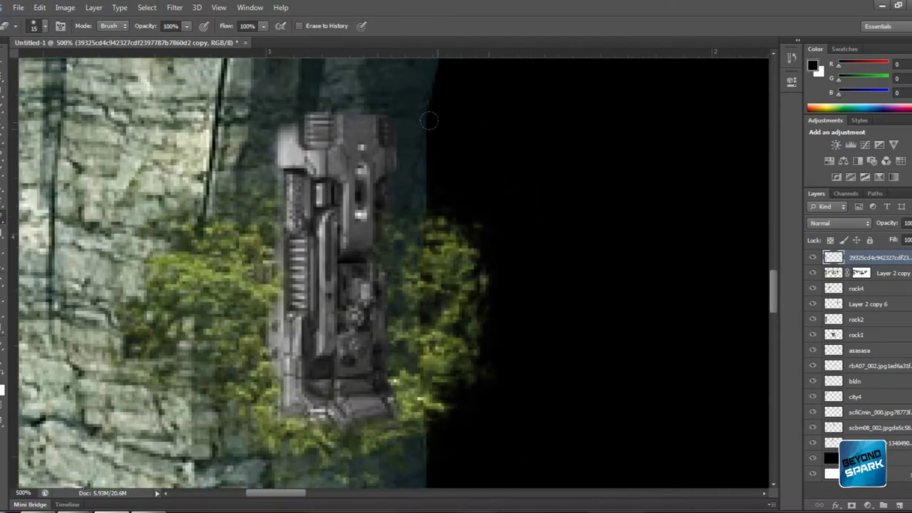
key("ctrl+minus")
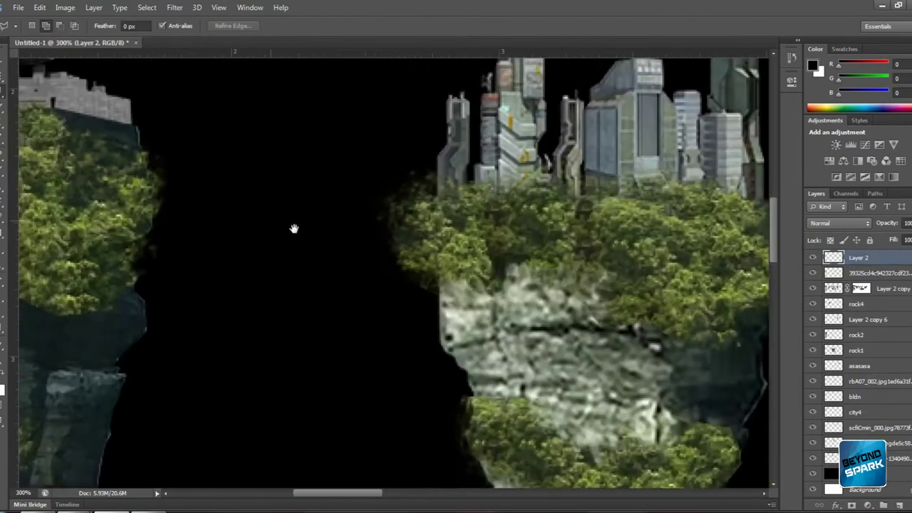
- Lasso sagging vine outlines between the left rocks and strands hanging below the middle rock
left_click_drag(294, 228, 343, 182)
left_click_drag(176, 213, 311, 283)
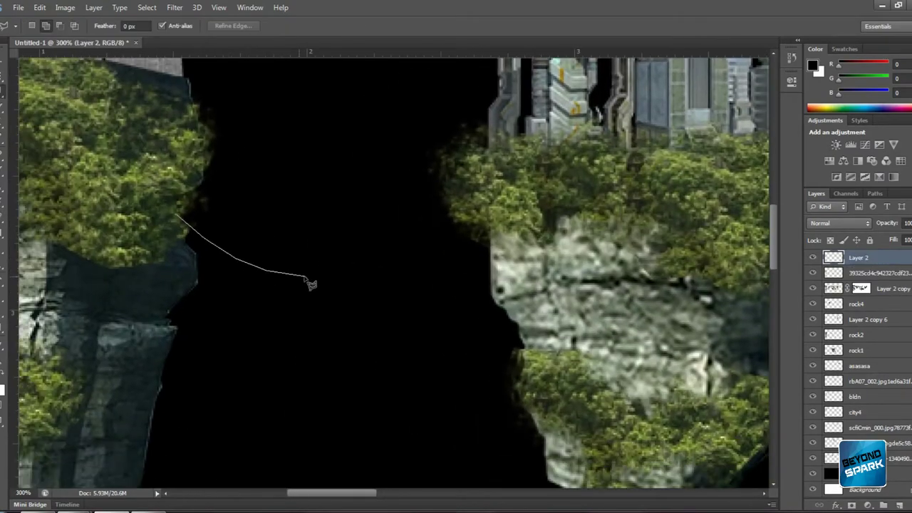
left_click_drag(203, 255, 187, 220)
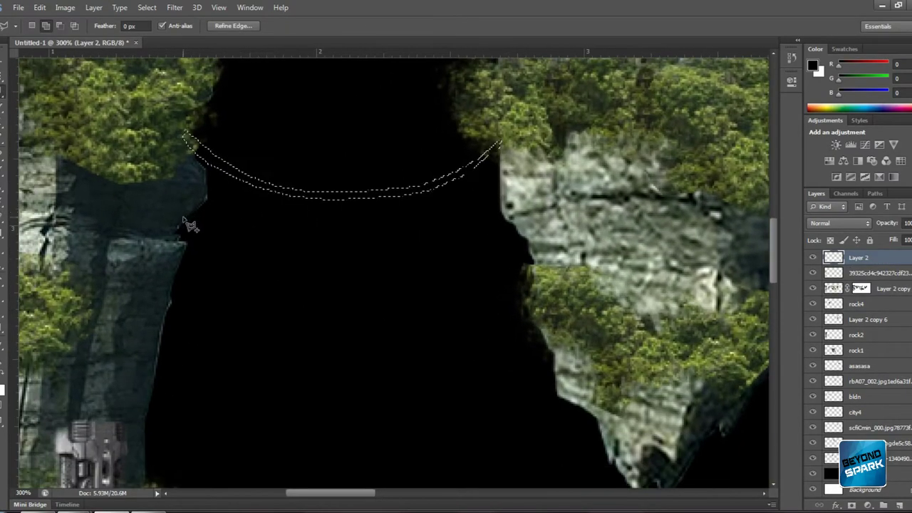
left_click_drag(529, 235, 456, 275)
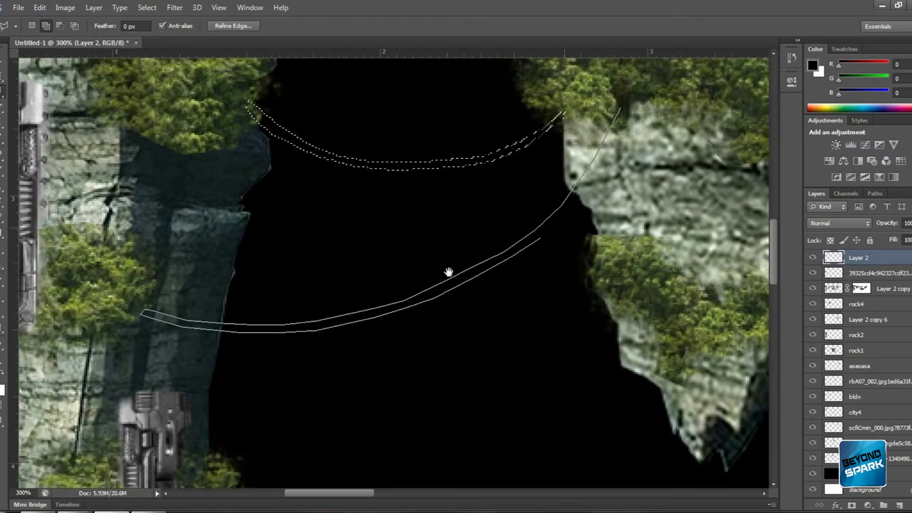
left_click_drag(399, 318, 448, 269)
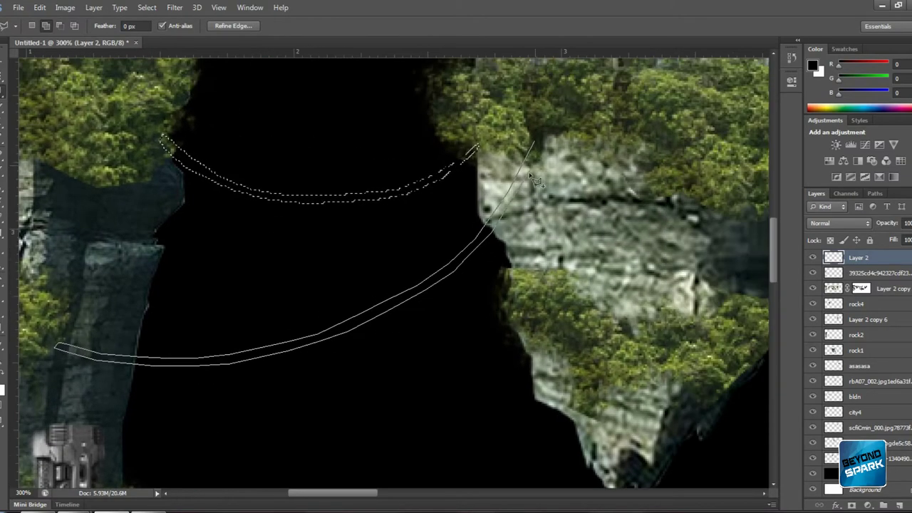
left_click_drag(166, 170, 181, 209)
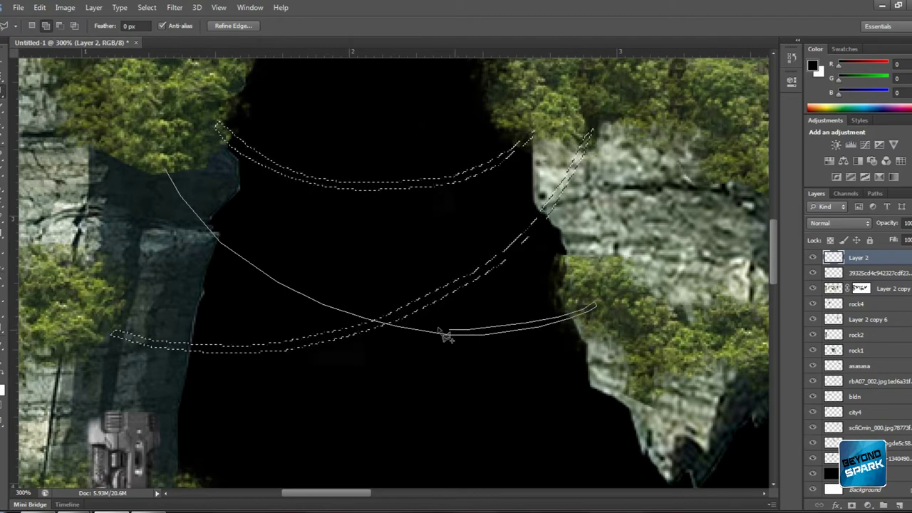
left_click_drag(265, 268, 264, 270)
key("ctrl+minus")
key("ctrl+minus")
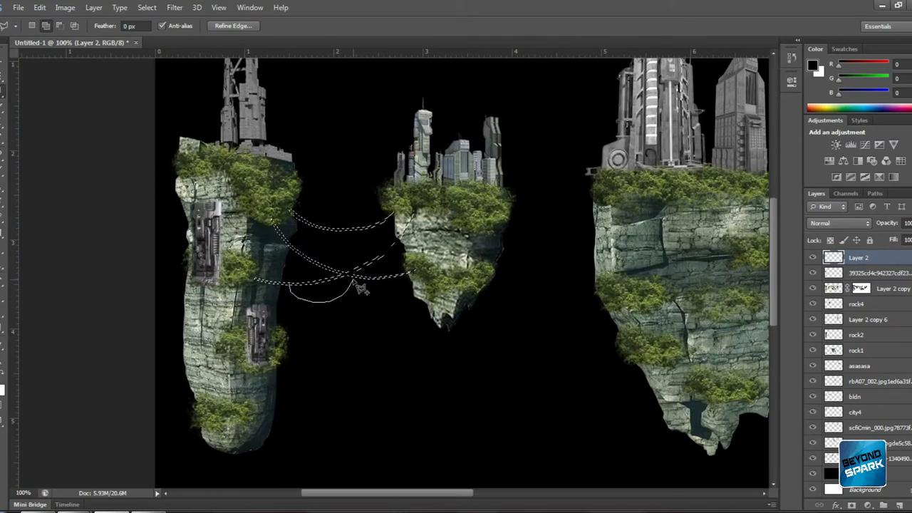
key("ctrl+plus")
key("ctrl+plus")
left_click_drag(362, 294, 214, 360)
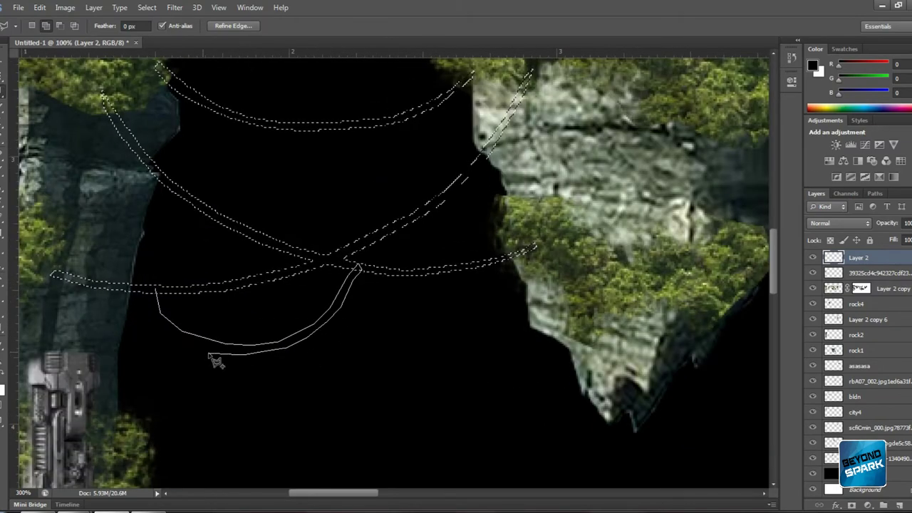
mouse_move(324, 295)
left_mouse_down()
mouse_move(183, 264)
mouse_move(320, 243)
mouse_move(470, 258)
mouse_move(467, 250)
left_mouse_up()
left_click_drag(474, 143, 484, 292)
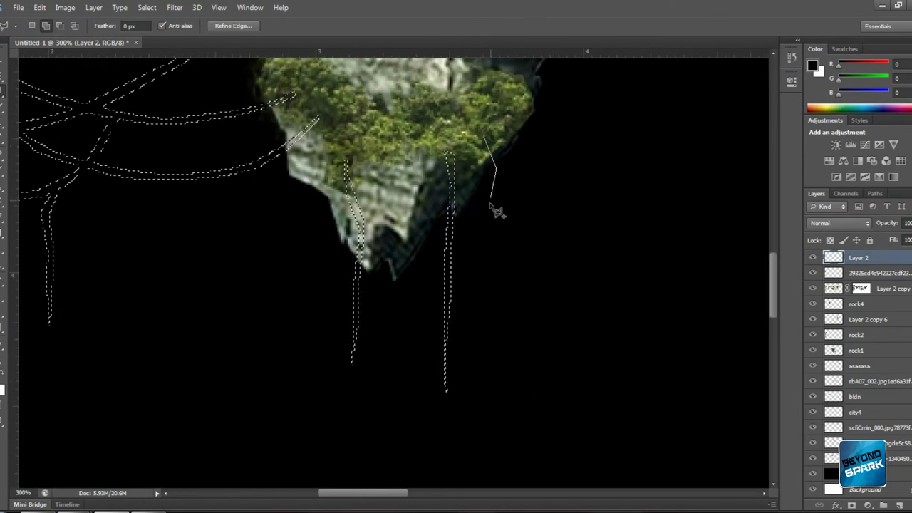
left_click_drag(486, 139, 501, 149)
- Outline a vine curving to the large right rock and a diagonal vine across the gap
scroll(501, 149, "down", 5)
scroll(283, 219, "up", 3)
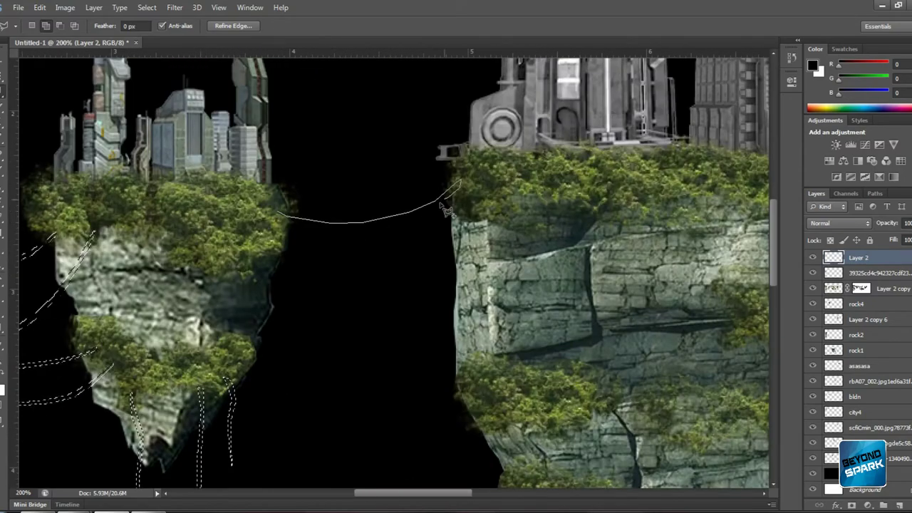
left_click_drag(298, 232, 298, 232)
scroll(298, 232, "up", 2)
left_click_drag(351, 314, 570, 196)
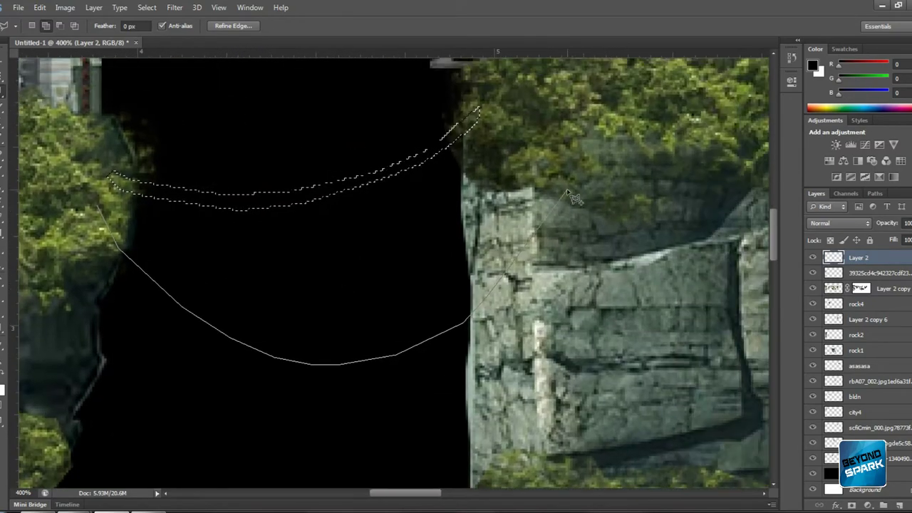
left_click_drag(184, 322, 184, 322)
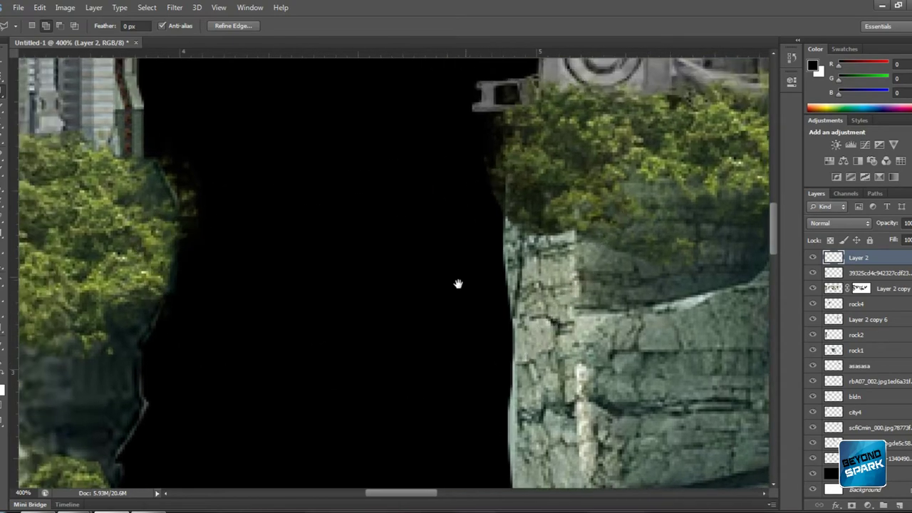
scroll(458, 285, "down", 2)
left_click_drag(588, 131, 210, 271)
scroll(209, 271, "down", 3)
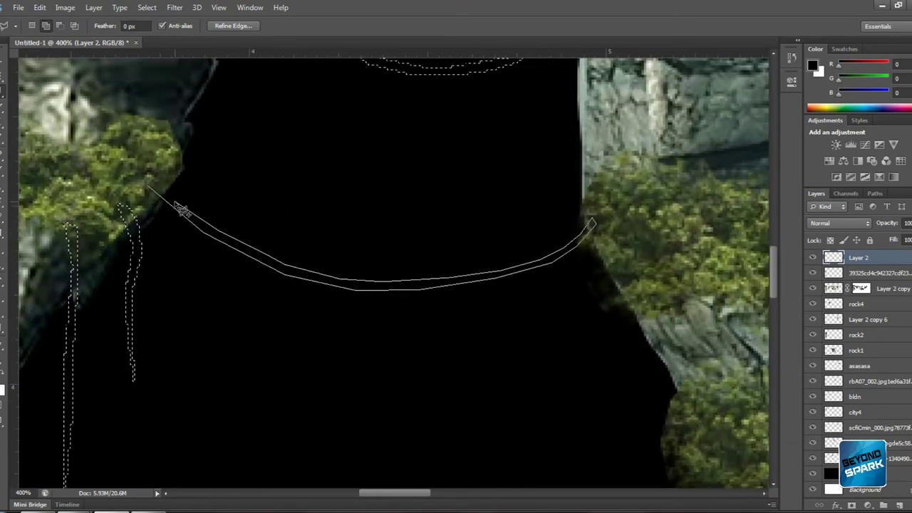
left_click_drag(182, 208, 182, 208)
scroll(325, 244, "down", 2)
left_click_drag(183, 163, 558, 304)
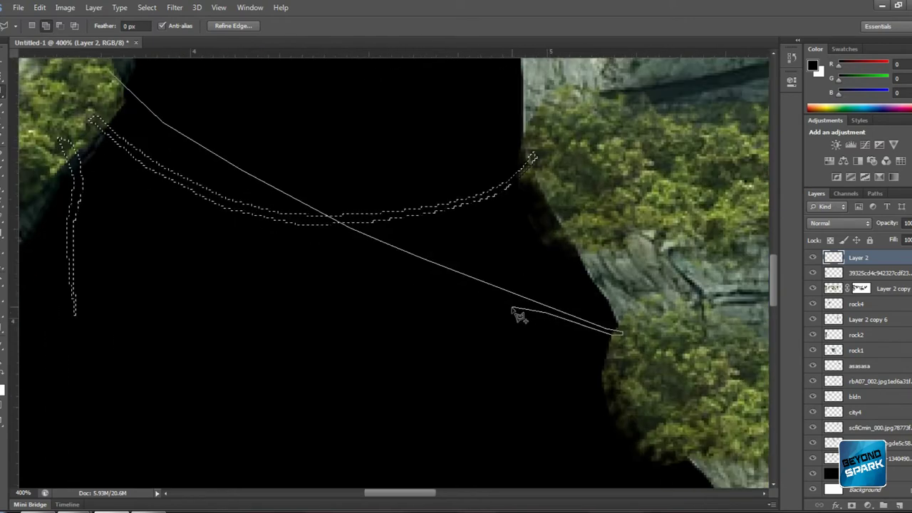
left_click_drag(368, 230, 368, 230)
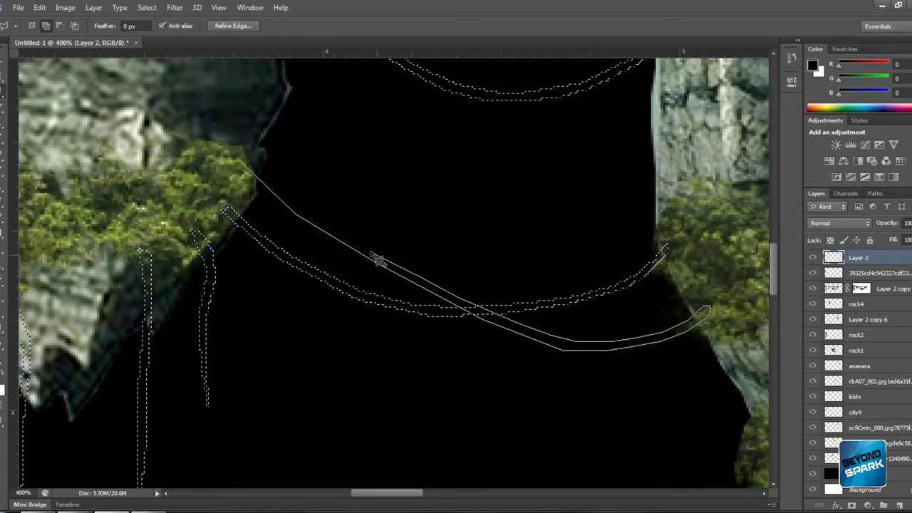
scroll(368, 230, "down", 2)
- Outline strands hanging from the large rock and vine loops above and near the tower
left_click_drag(367, 193, 381, 308)
left_click_drag(378, 223, 346, 161)
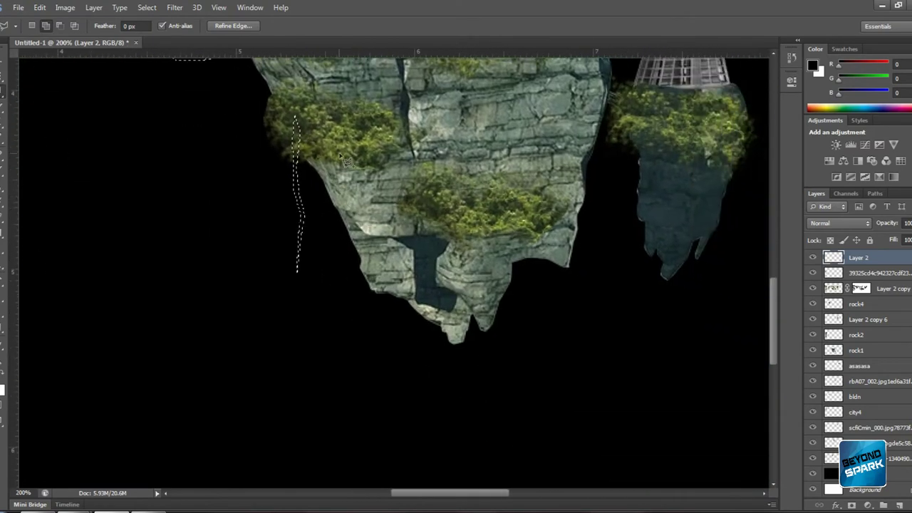
scroll(468, 250, "right", 5)
scroll(399, 356, "up", 3)
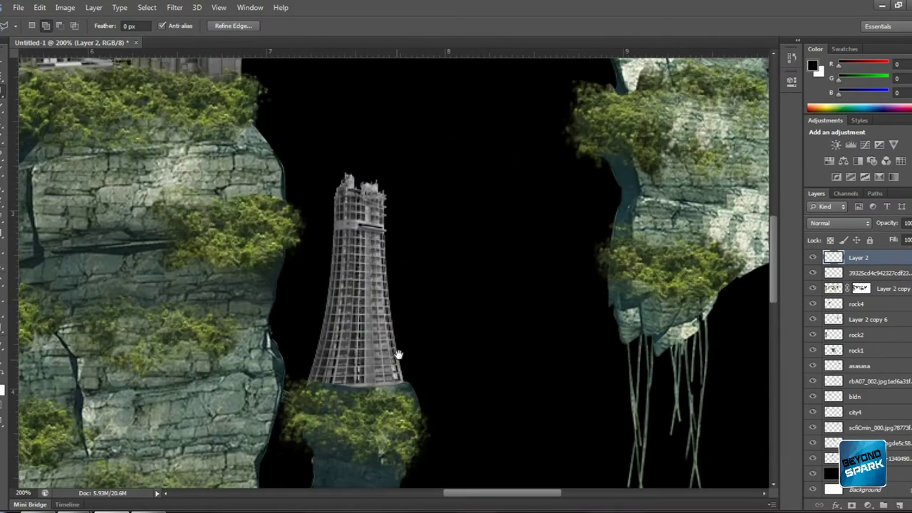
left_click_drag(395, 340, 595, 203)
left_click_drag(453, 328, 399, 340)
scroll(399, 340, "up", 3)
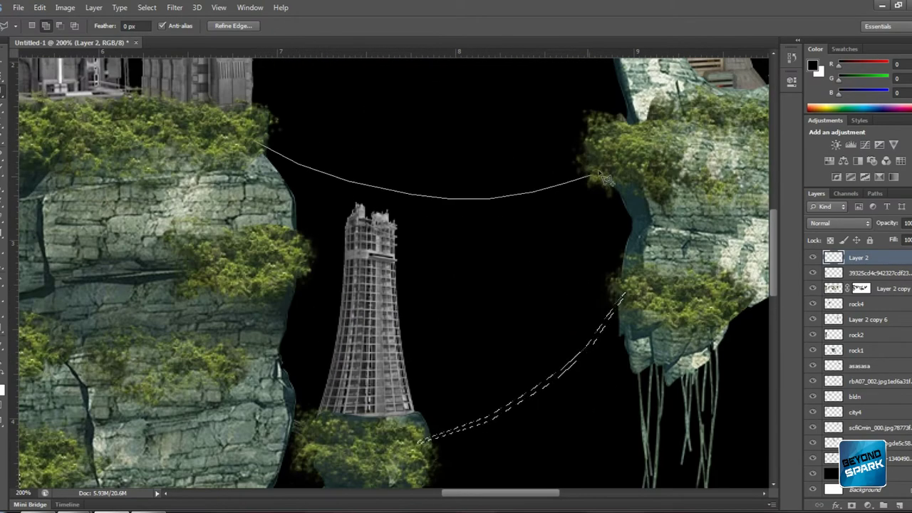
left_click_drag(433, 197, 533, 259)
scroll(533, 258, "down", 3)
scroll(478, 204, "up", 2)
scroll(463, 204, "left", 3)
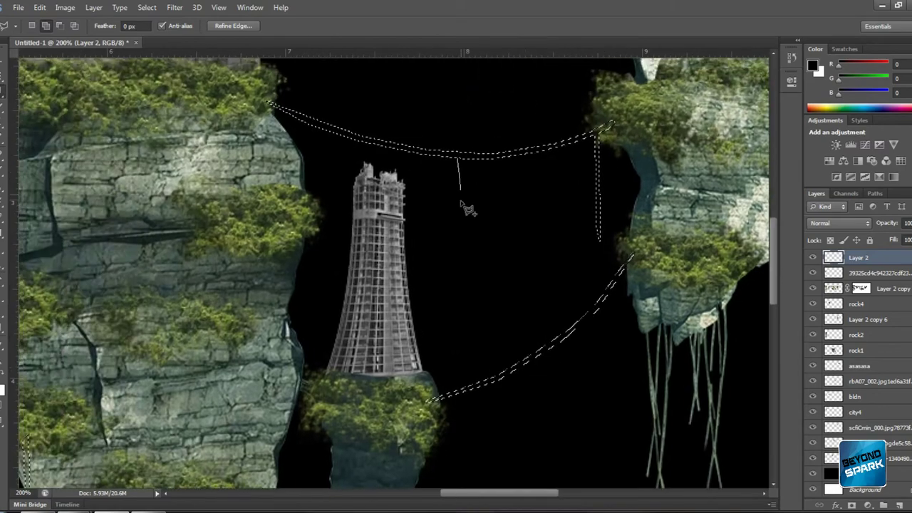
scroll(512, 319, "down", 2)
scroll(590, 248, "right", 2)
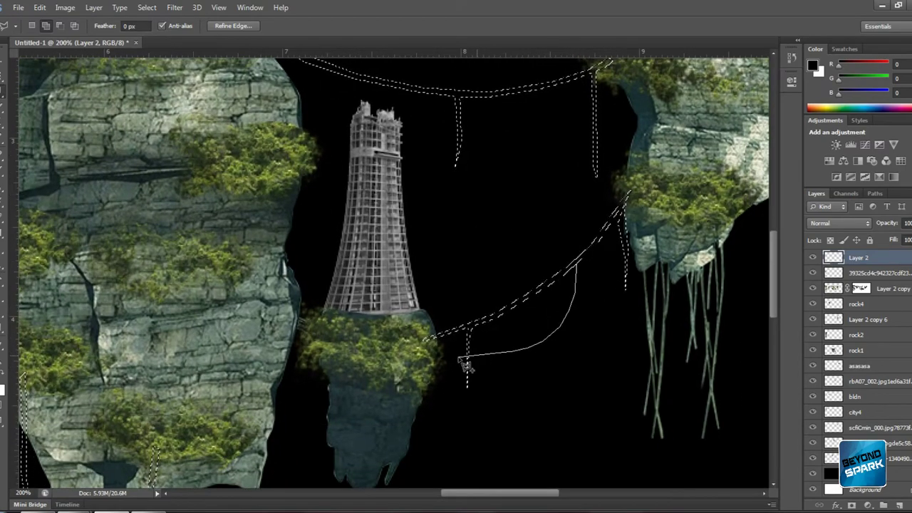
left_click_drag(563, 327, 499, 334)
scroll(499, 335, "down", 3)
- Choose dark green and apply a Bevel & Emboss effect to the vine layer, Layer 2
key("ctrl+minus")
key("ctrl+minus")
left_click(812, 65)
left_click(535, 67)
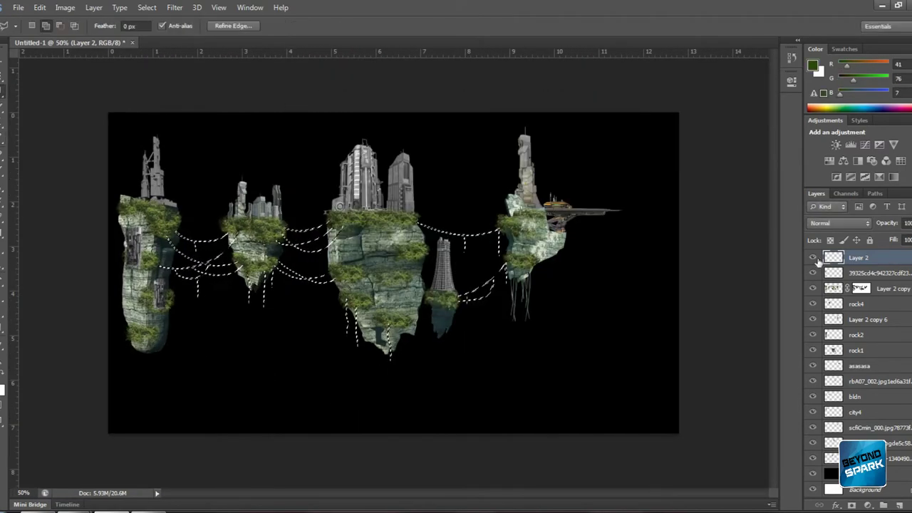
double_click(869, 304)
left_click(634, 79)
key("Return")
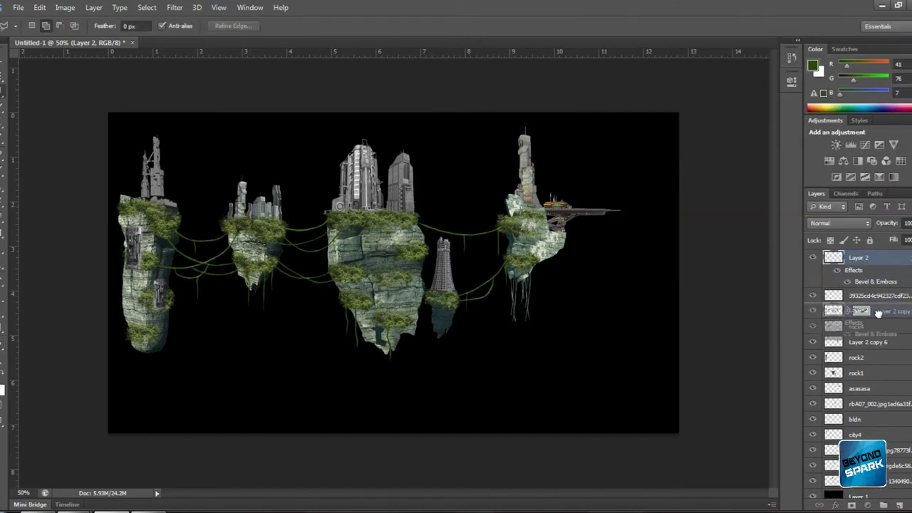
- Fill the vines green, adjust their Hue/Saturation, deselect, and add an empty Layer 3
key("ctrl+u")
key("Escape")
key("ctrl+minus")
key("ctrl+shift+alt+n")
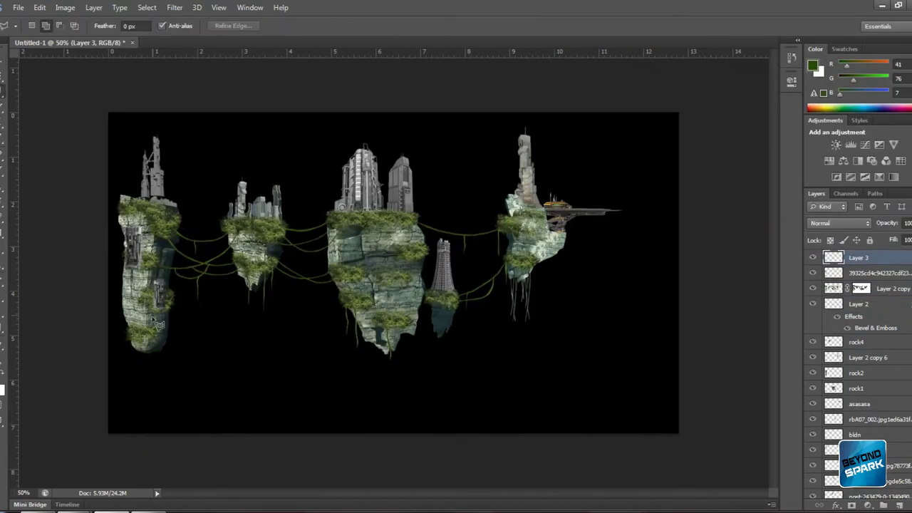
scroll(219, 197, "up", 5)
- Polygonal-lasso window strips along the left tower's top and column on Layer 3
left_click_drag(319, 79, 317, 116)
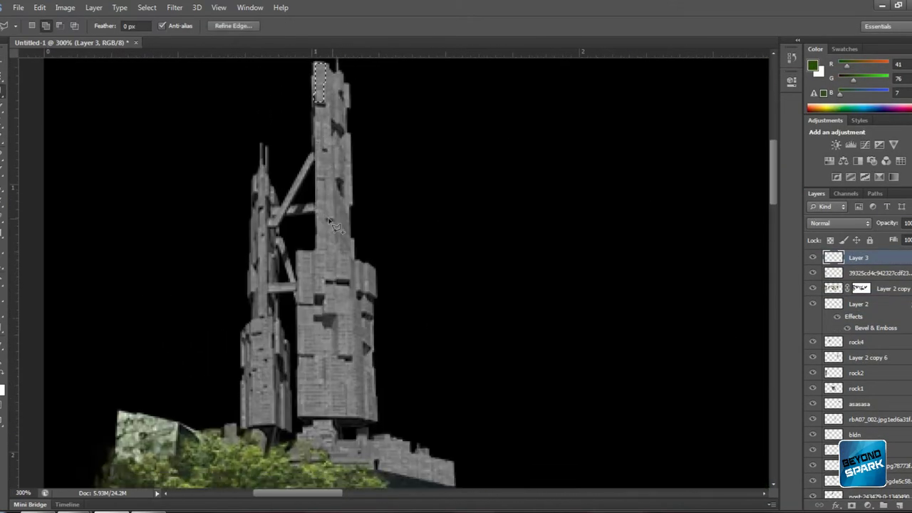
left_click_drag(326, 217, 313, 183)
left_click_drag(228, 171, 229, 174)
left_click_drag(313, 299, 300, 266)
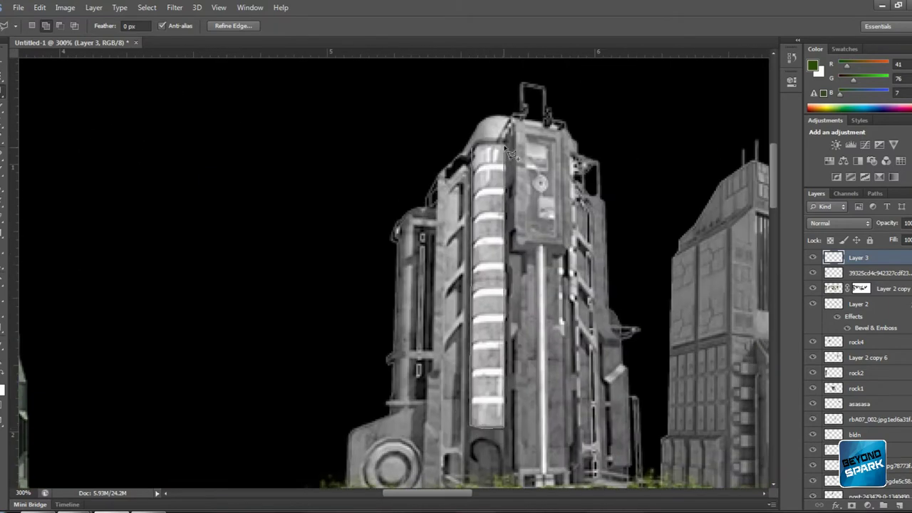
left_click_drag(508, 152, 457, 95)
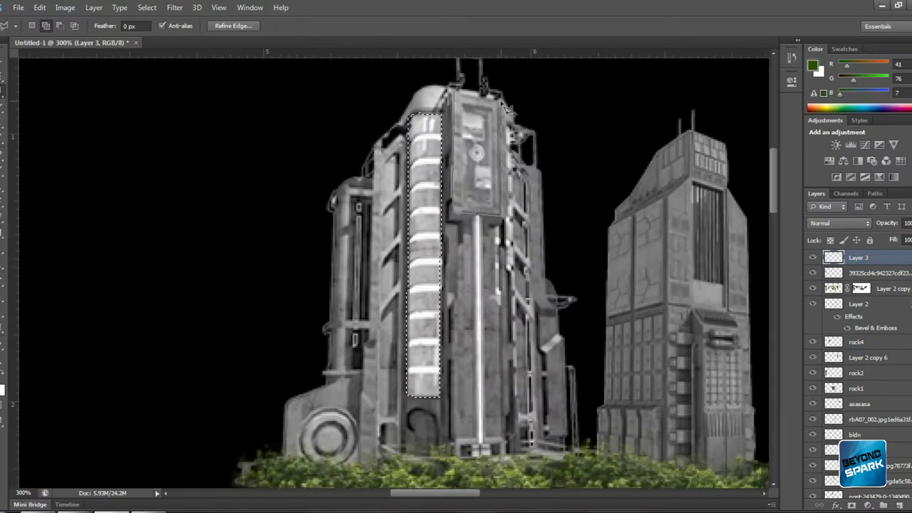
left_click_drag(507, 109, 343, 314)
mouse_move(380, 358)
left_mouse_down()
mouse_move(433, 326)
mouse_move(451, 242)
left_mouse_up()
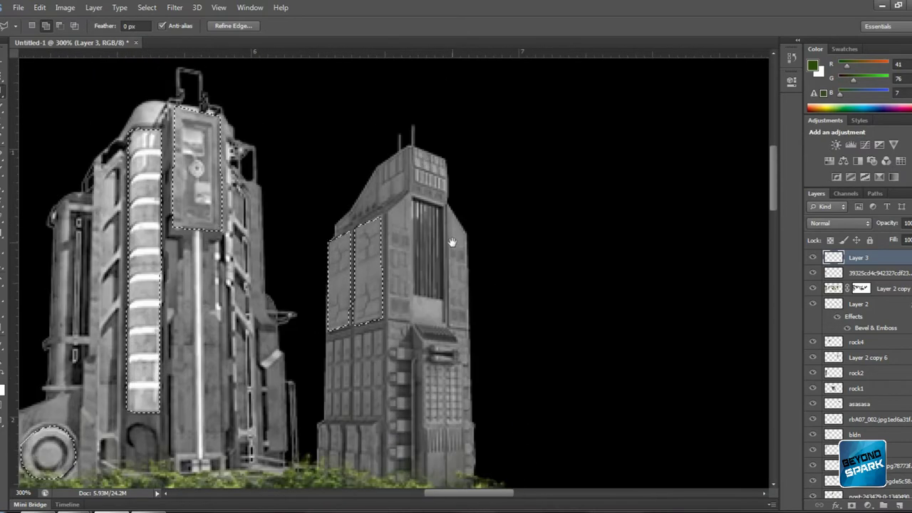
mouse_move(450, 166)
left_mouse_down()
mouse_move(377, 255)
mouse_move(372, 289)
left_mouse_up()
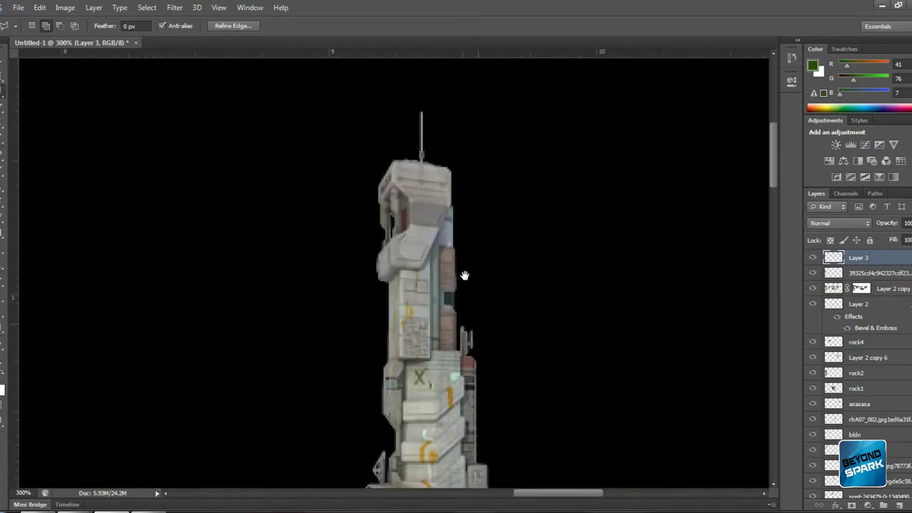
- Select the next tower's panel bands and a vertical strip down its centre
scroll(370, 234, "down", 3)
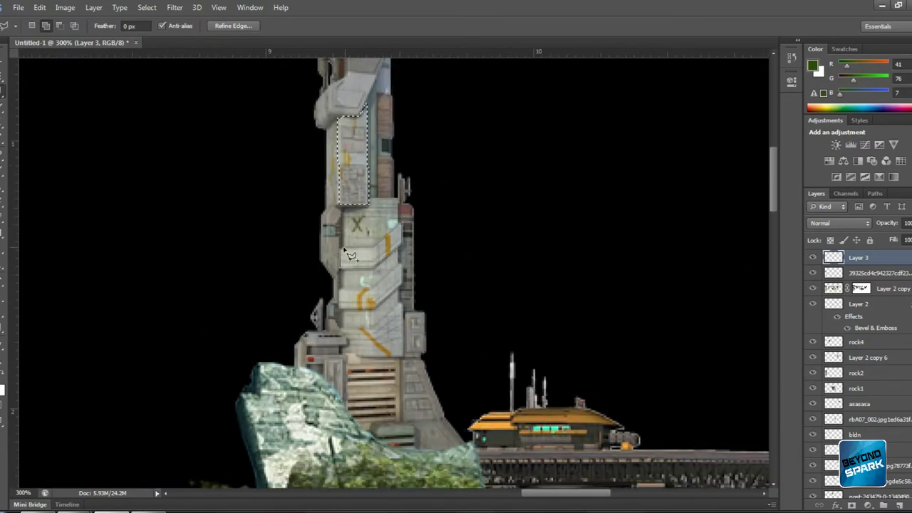
left_click(344, 250)
scroll(341, 265, "down", 2)
scroll(372, 265, "down", 5)
scroll(342, 214, "left", 5)
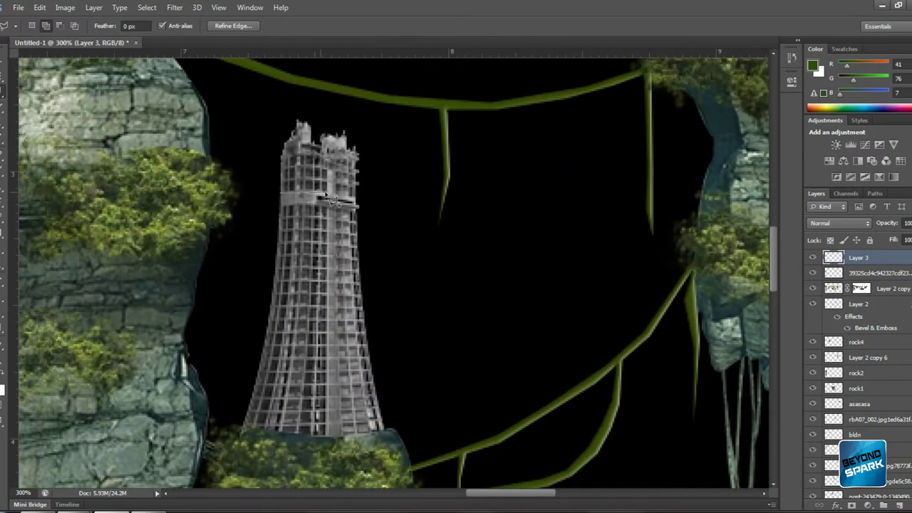
left_click(291, 210)
scroll(313, 178, "down", 1)
scroll(344, 434, "right", 1)
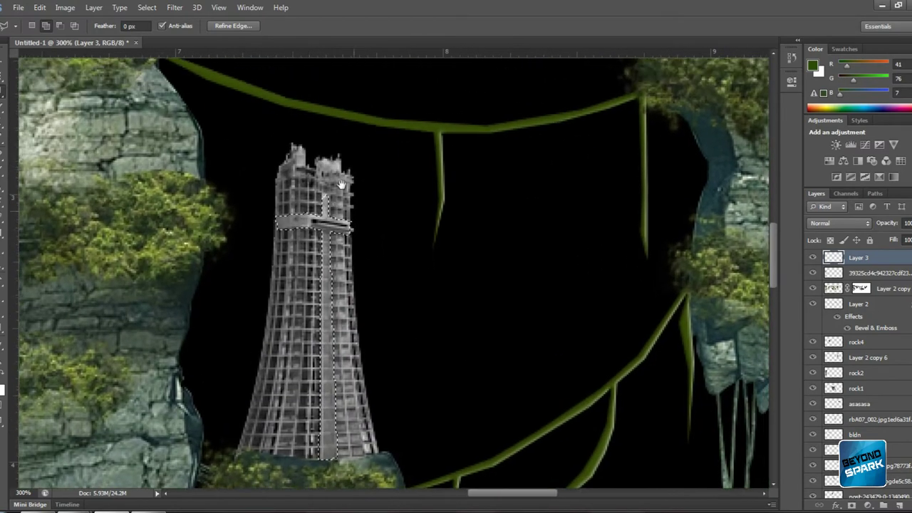
left_click(313, 171)
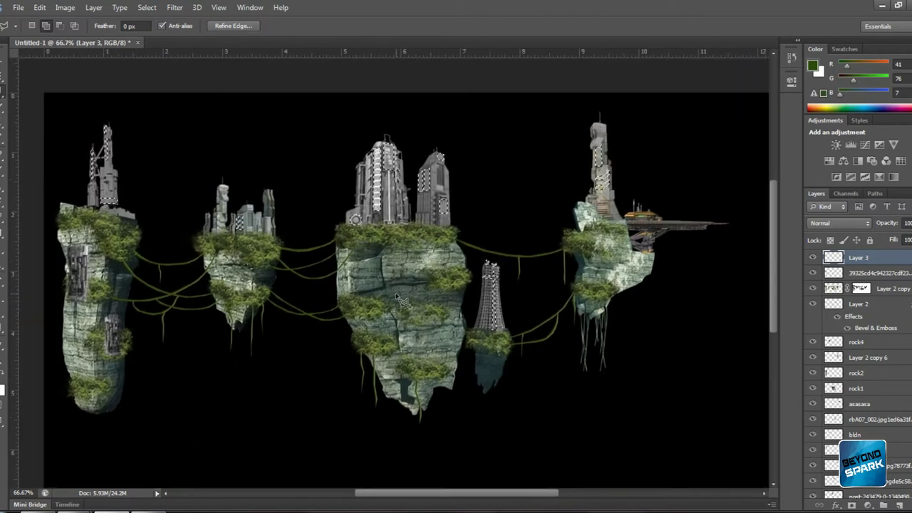
- Blend the orange window fill as Overlay and stretch frostbite_sky02 across the canvas
left_click(817, 148)
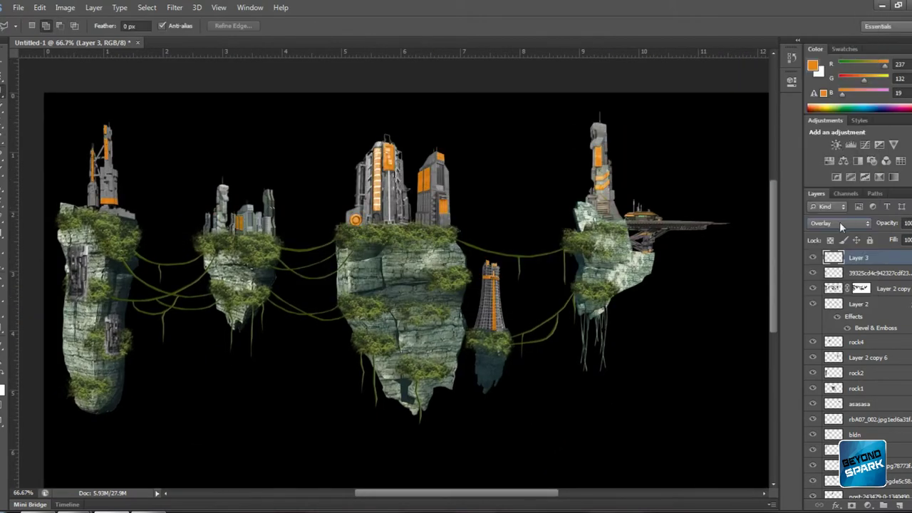
key("ctrl+minus")
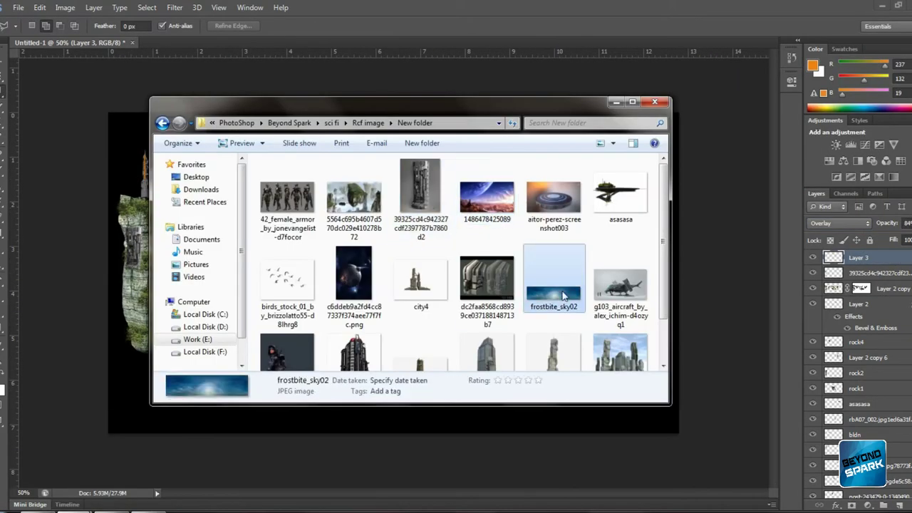
left_click_drag(553, 255, 392, 270)
left_click_drag(392, 235, 392, 210)
mouse_move(679, 112)
left_mouse_down()
mouse_move(681, 123)
mouse_move(743, 82)
left_mouse_up()
- Place the sky and landscape beneath the islands, apply Levels, and mask out bright clouds
key("Return")
left_click_drag(868, 257, 867, 460)
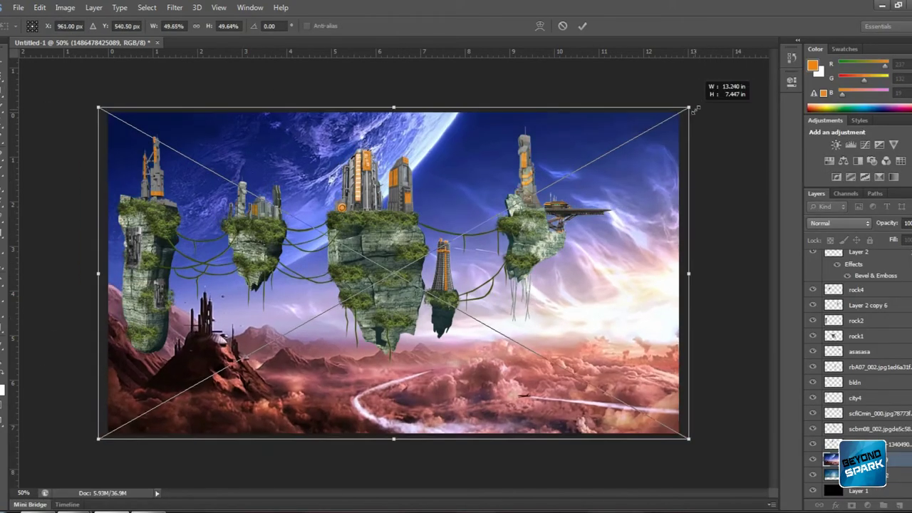
key("Return")
key("ctrl+l")
left_click(777, 121)
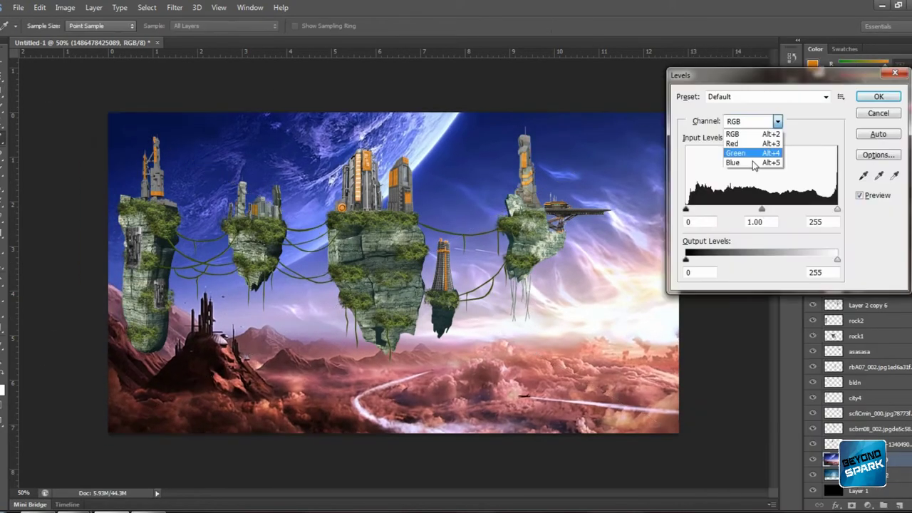
key("Return")
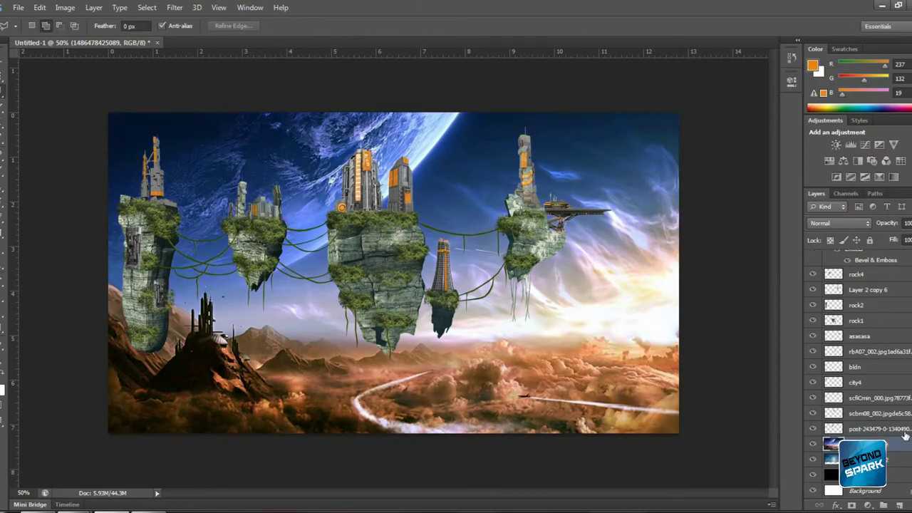
key("b")
left_click(851, 505)
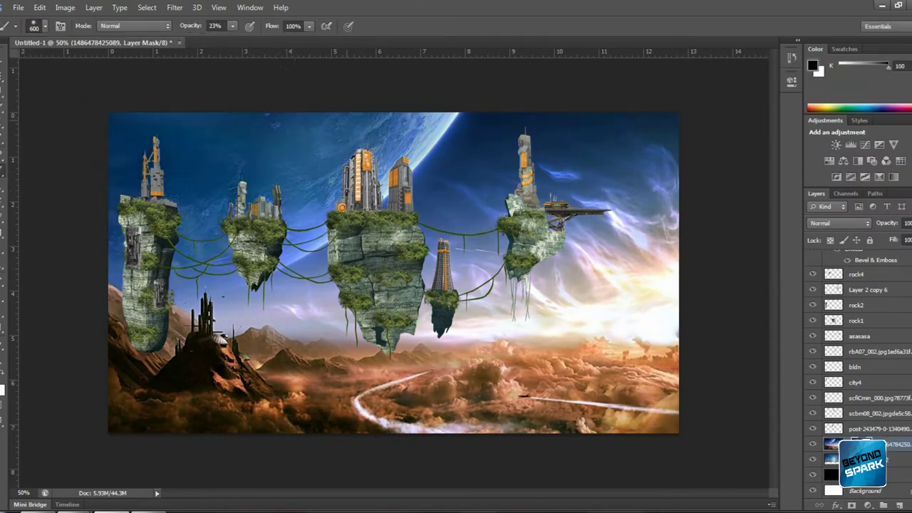
mouse_move(428, 178)
left_mouse_down()
mouse_move(606, 186)
mouse_move(620, 285)
mouse_move(463, 300)
left_mouse_up()
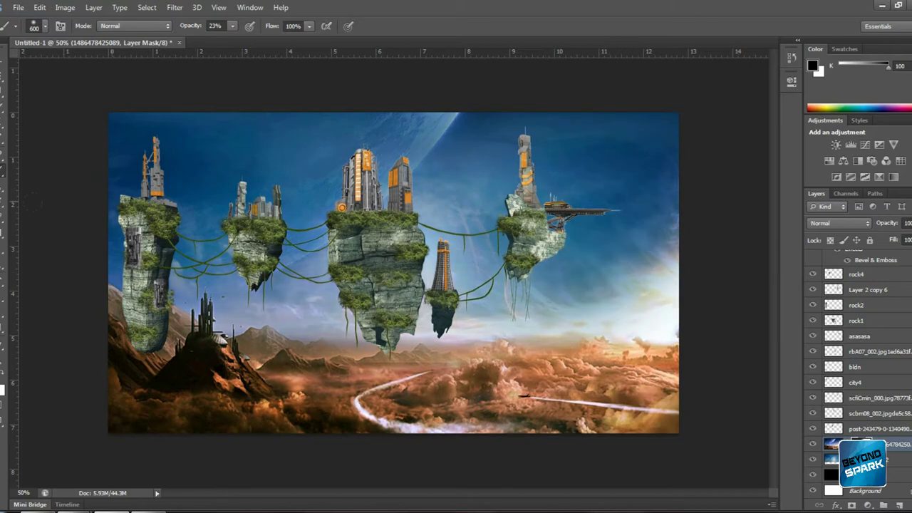
- Place the planet image at the upper right in Screen mode, resize it, and mask it
key("alt+Tab")
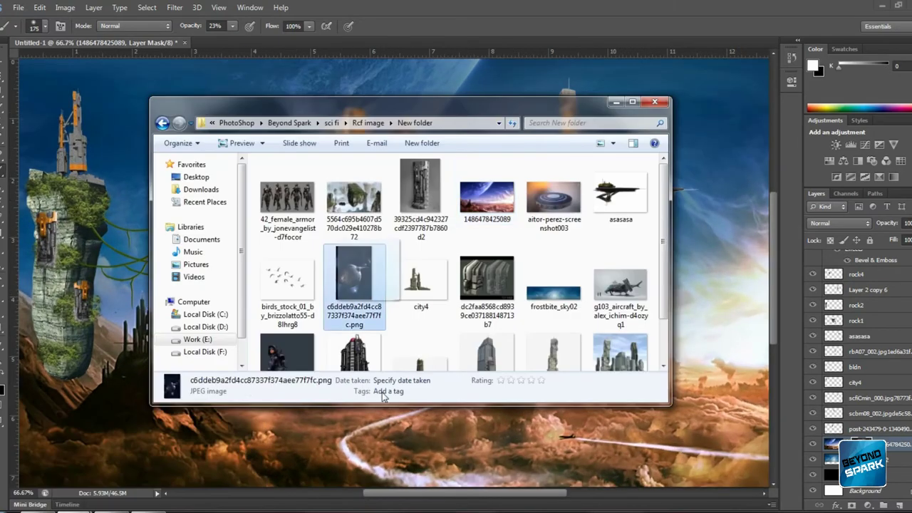
left_click_drag(347, 254, 392, 285)
mouse_move(485, 132)
left_mouse_down()
mouse_move(641, 124)
mouse_move(637, 135)
mouse_move(673, 107)
left_mouse_up()
left_click(582, 26)
left_click(838, 223)
left_click(821, 103)
key("ctrl+t")
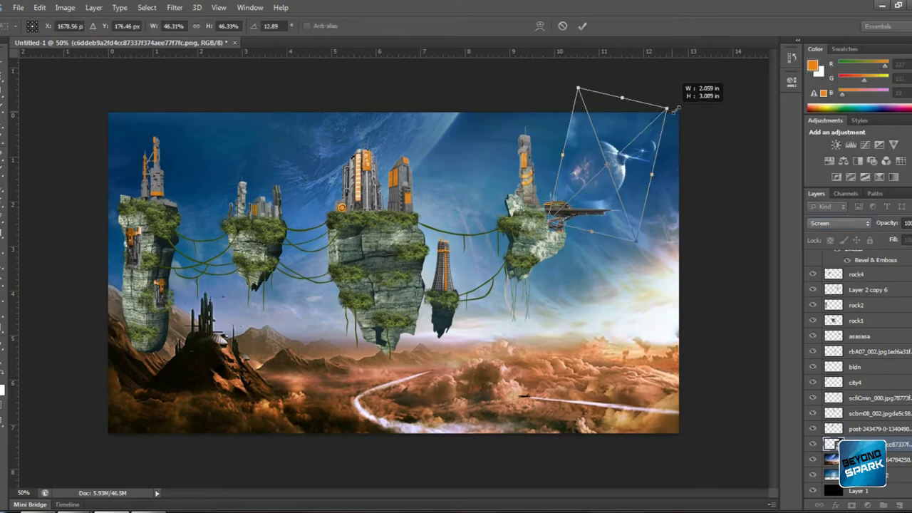
key("Return")
right_click(855, 444)
left_click(852, 504)
key("ctrl+plus")
key("ctrl+plus")
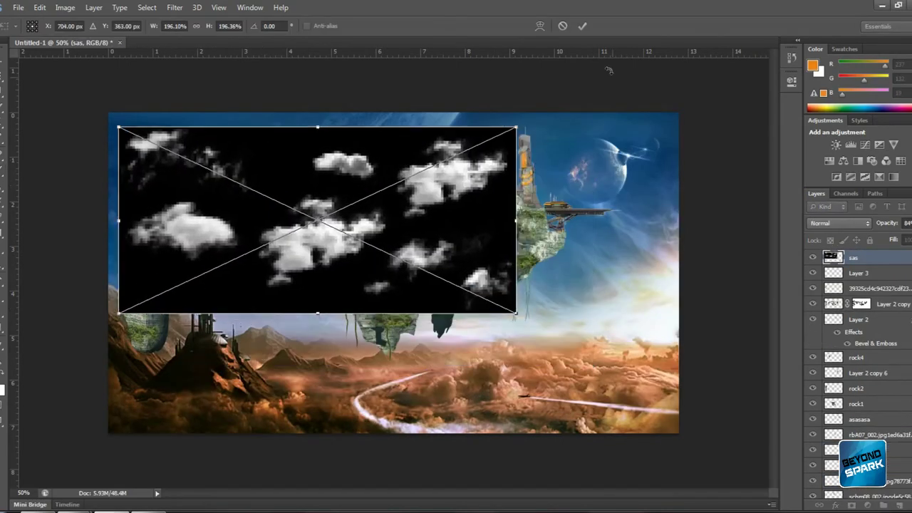
- Enlarge and position the cloud image, then duplicate the cloud layer twice
mouse_move(494, 245)
left_mouse_down()
mouse_move(493, 283)
mouse_move(422, 175)
left_mouse_up()
key("Return")
key("ctrl+j")
key("b")
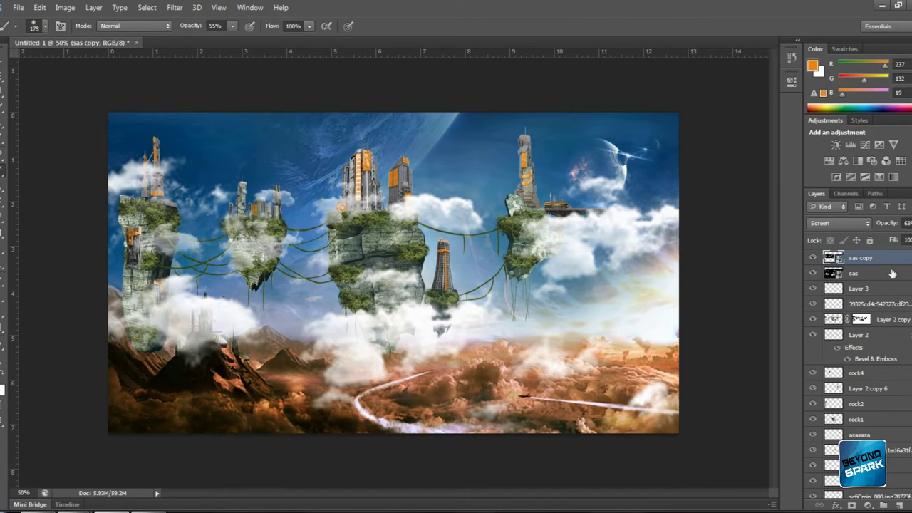
key("ctrl+j")
- Spread cloud copies to upper right and left, merge them, and brush-soften over the mountains
key("ctrl+t")
left_click_drag(597, 142, 687, 59)
left_click_drag(527, 143, 257, 133)
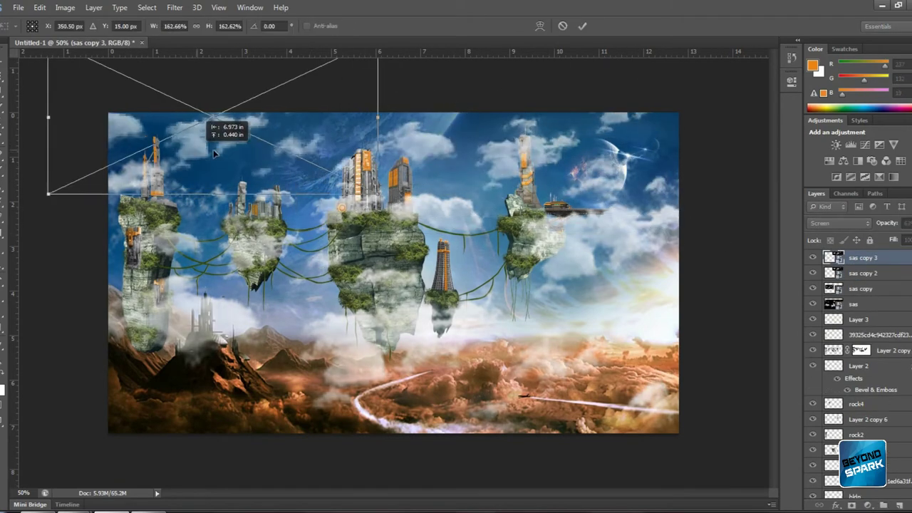
left_click(582, 26)
key("ctrl+j")
key("ctrl+e")
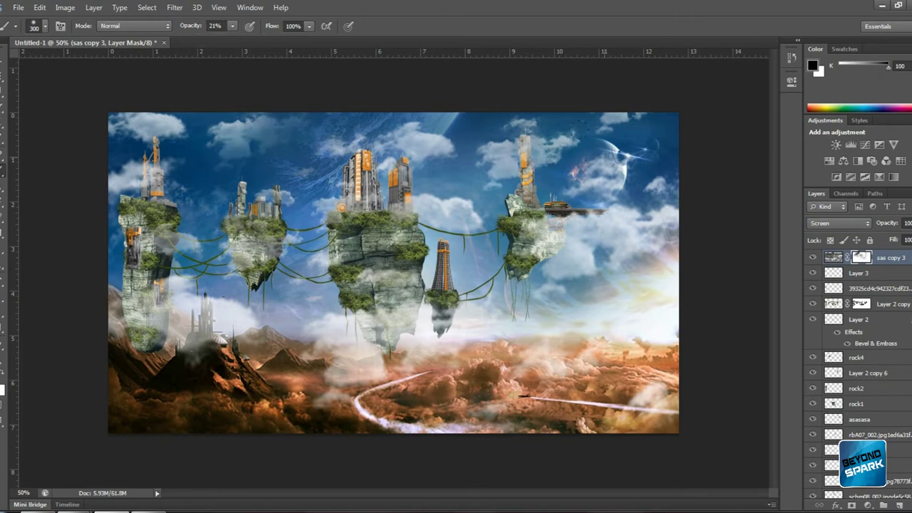
left_click_drag(527, 146, 228, 320)
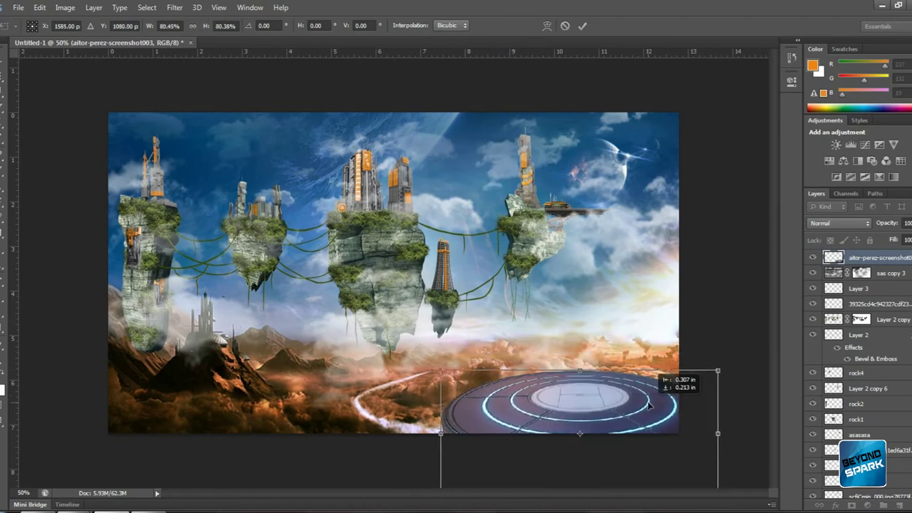
- Move the glowing disc bottom right, commit the docked aircraft, and zoom out to 50%
left_click_drag(528, 247, 716, 366)
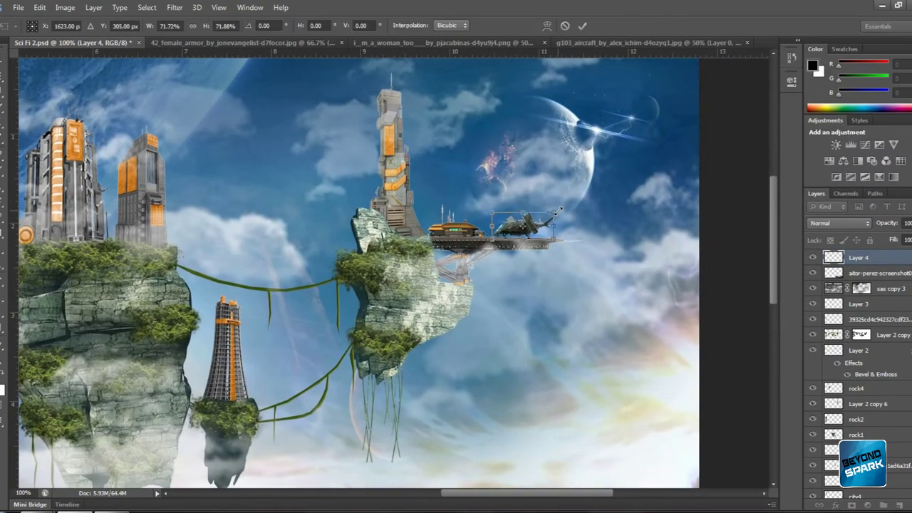
key("Return")
key("ctrl+minus")
key("ctrl+minus")
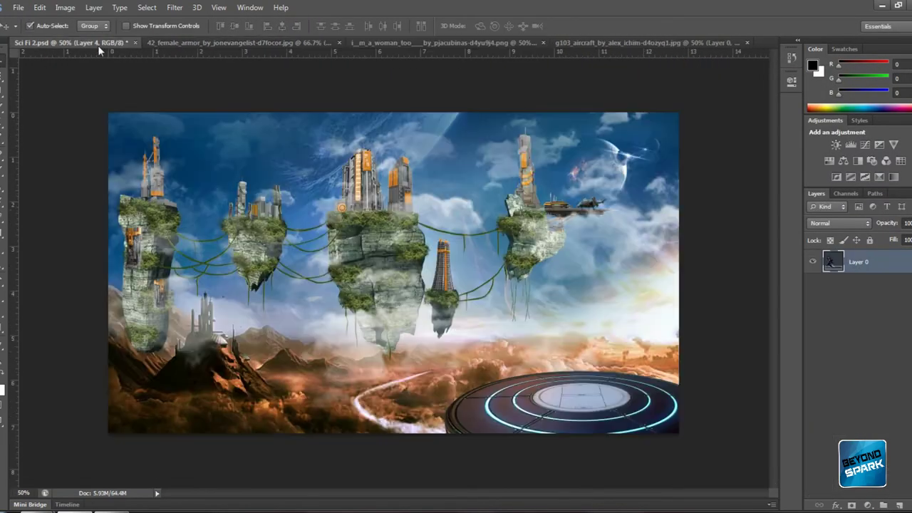
- Shrink the armored woman onto the platform and duplicate her as a black silhouette
left_click_drag(428, 295, 611, 330)
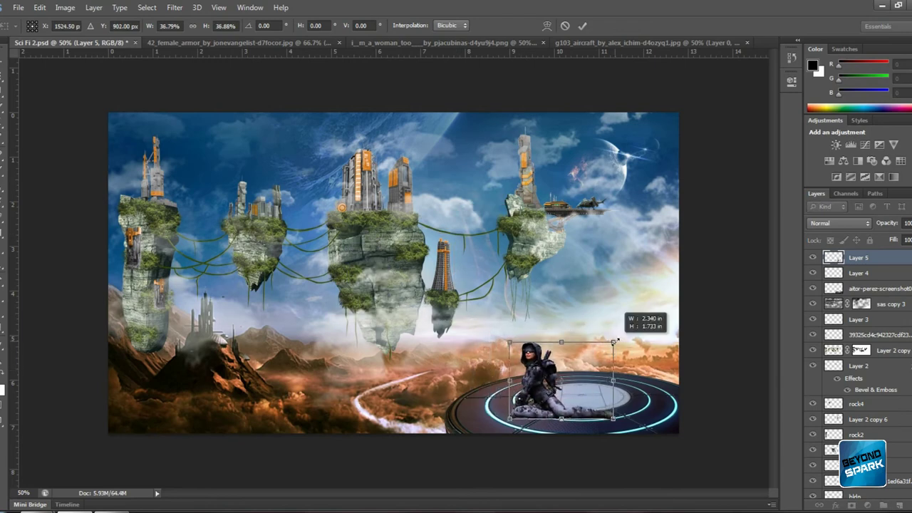
key("Return")
key("ctrl+j")
key("shift+alt+BackSpace")
- Flip the silhouette vertically, move it beneath the figure and skew it along the platform
key("ctrl+t")
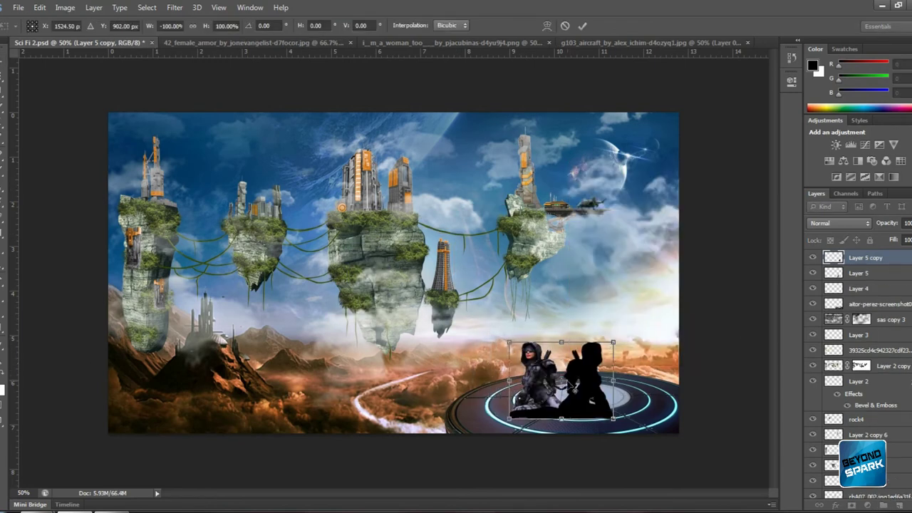
right_click(574, 171)
left_click(591, 349)
left_click_drag(545, 391, 545, 461)
key("ctrl+minus")
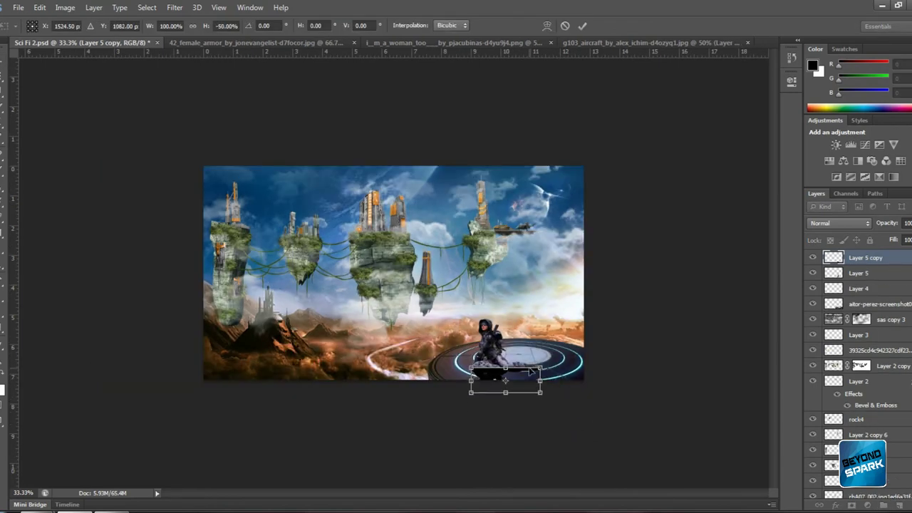
left_click_drag(505, 392, 490, 394)
key("Return")
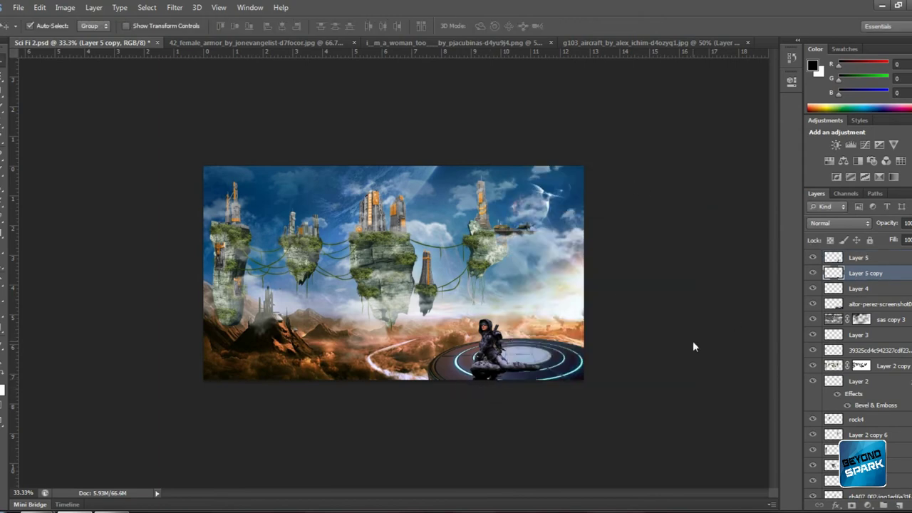
- Soften the kneeling figure's shadow with Gaussian Blur and lower its opacity
key("ctrl+plus")
key("ctrl+plus")
left_click(174, 8)
left_click(356, 185)
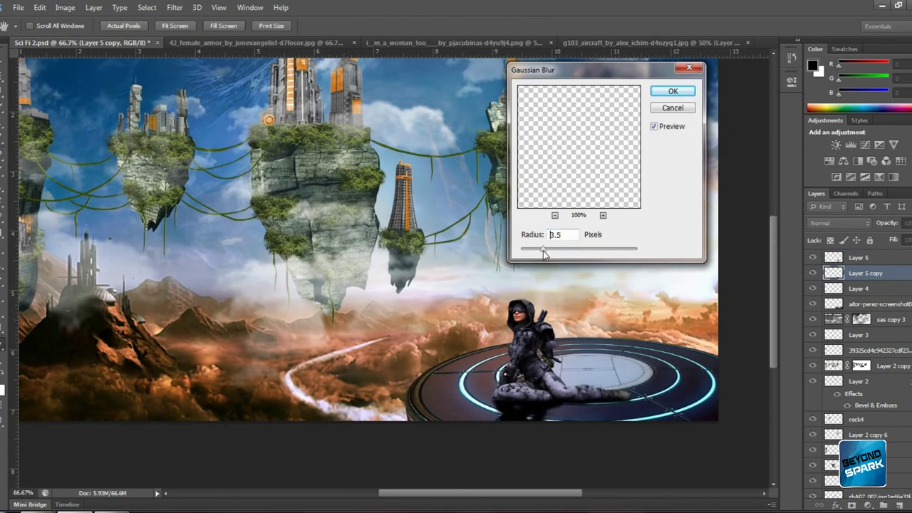
left_click(673, 91)
left_click(908, 222)
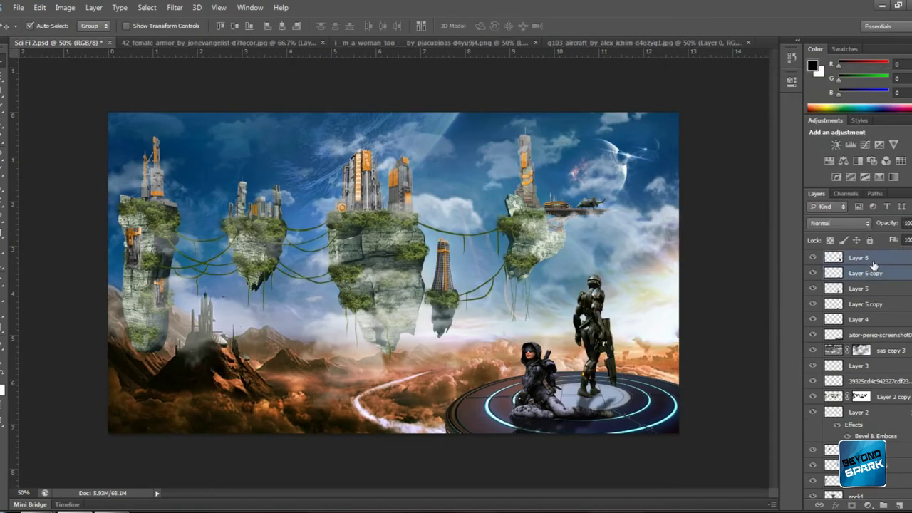
- Mirror the standing soldier horizontally and position it on the platform
key("ctrl+t")
right_click(548, 416)
left_click(584, 399)
left_click_drag(591, 335, 597, 303)
key("Return")
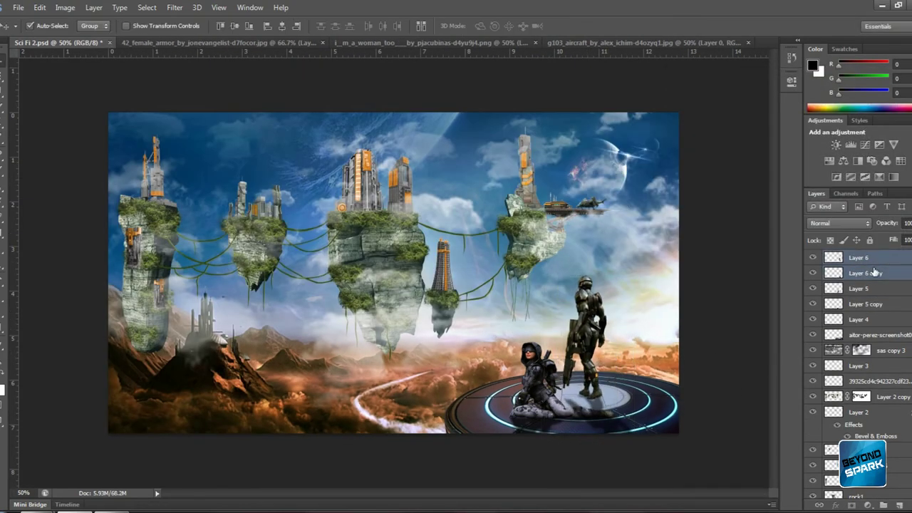
- Squash and skew the soldier copy into a shadow on the platform
key("ctrl+t")
right_click(597, 399)
left_click(627, 342)
left_click_drag(597, 446, 589, 454)
key("Return")
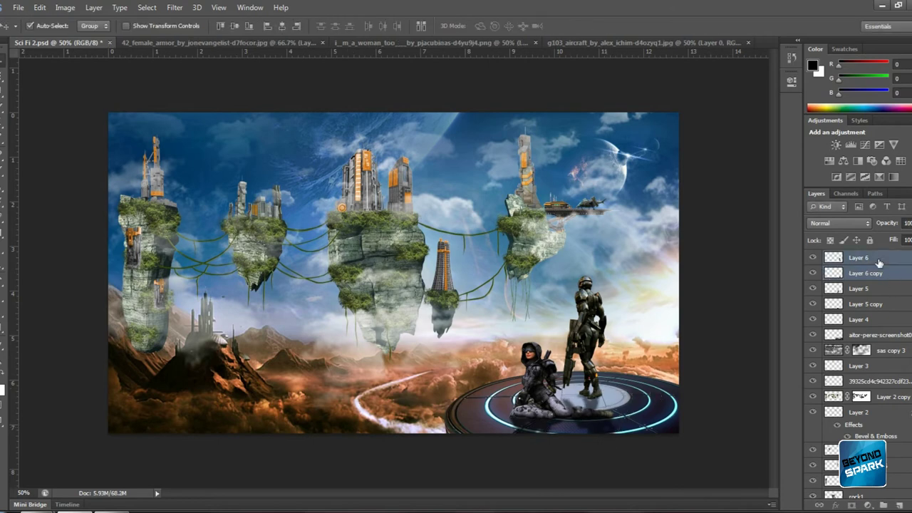
- Shift the soldier's hue to +6 with Hue/Saturation
left_click(878, 263)
key("ctrl+u")
left_click_drag(741, 156, 746, 159)
- Place the birds stock image into the sky
left_click(882, 116)
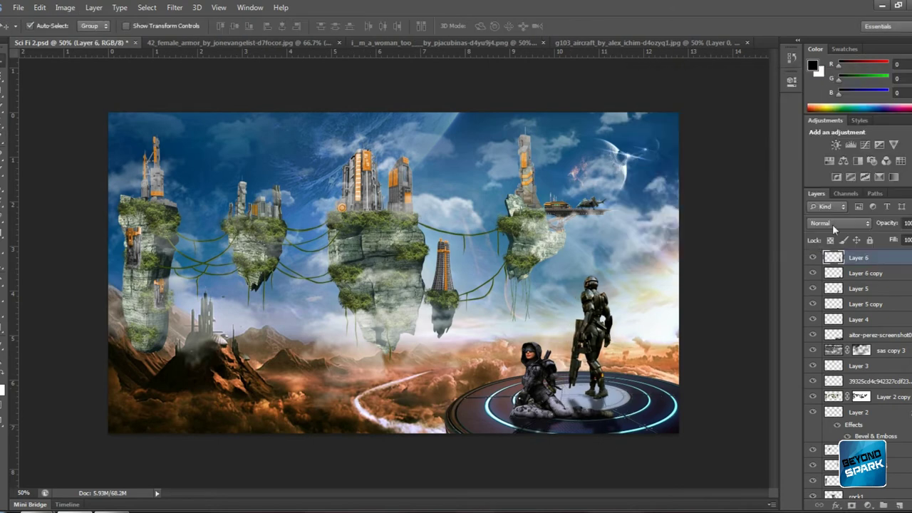
key("Return")
left_click(582, 25)
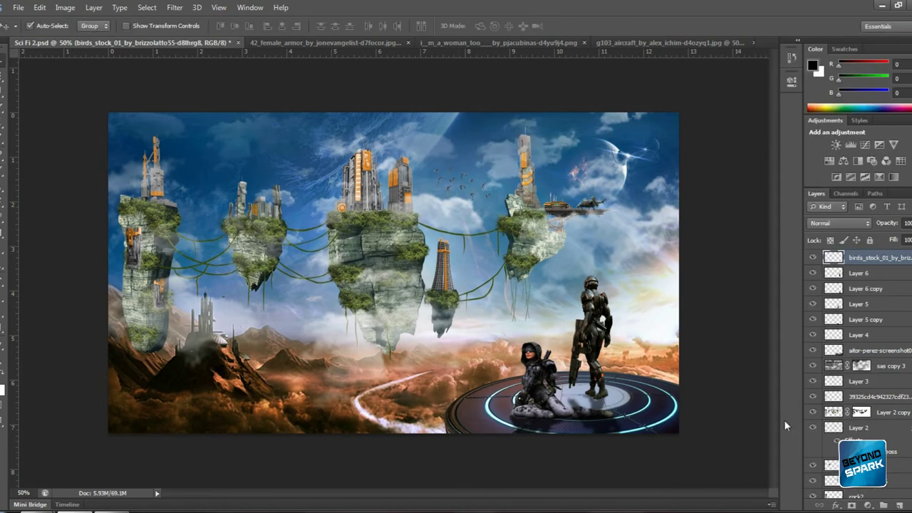
- Stamp all visible layers into a new layer and apply Levels 10 / 0.85
key("ctrl+shift+alt+e")
key("ctrl+l")
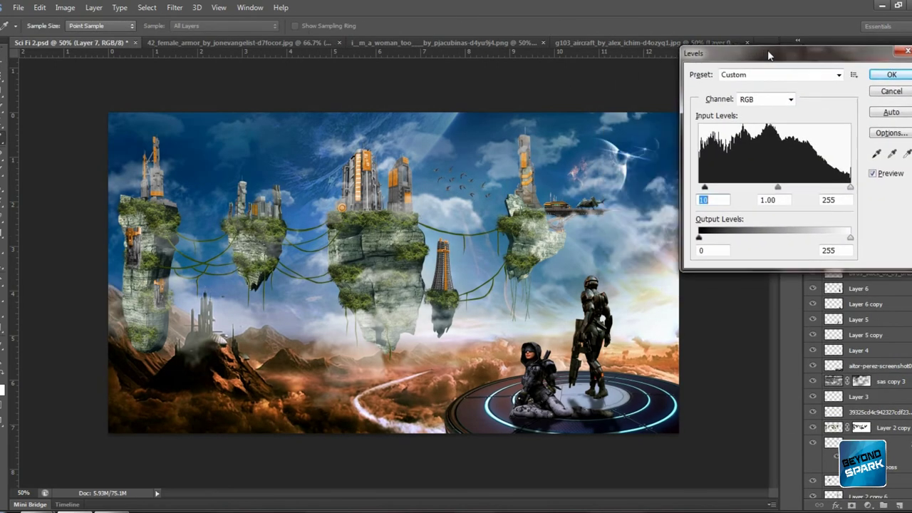
type("10")
key("Tab")
type("0.85")
key("Tab")
key("Return")
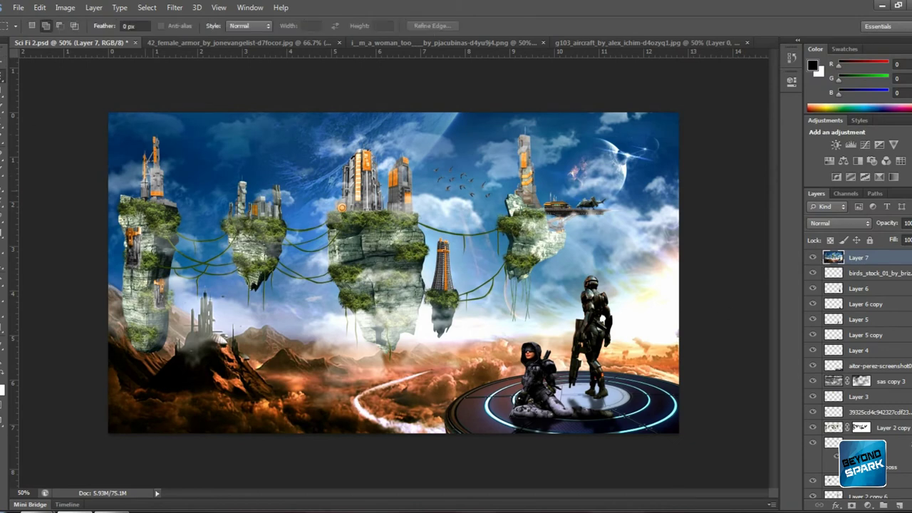
- Add a lens flare to the left tower top, reapplying it for a brighter glow
left_click(175, 7)
left_click(299, 254)
key("Return")
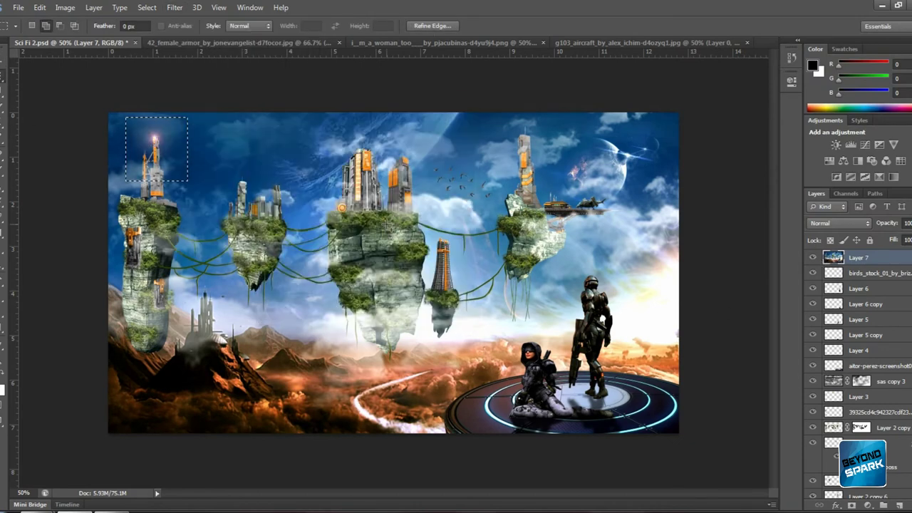
left_click(361, 210)
key("Return")
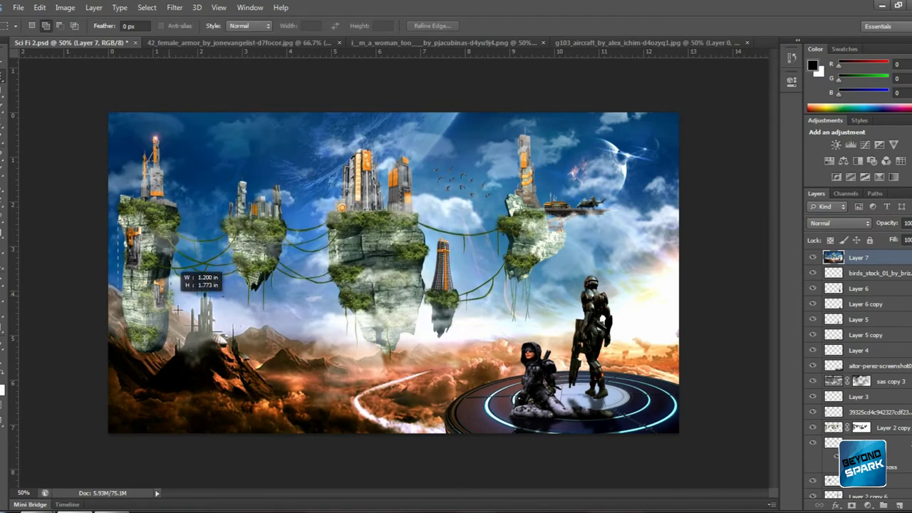
- Select the left rock column and add a Movie Prime lens flare at 117%
left_click_drag(176, 309, 184, 324)
key("ctrl+alt+f")
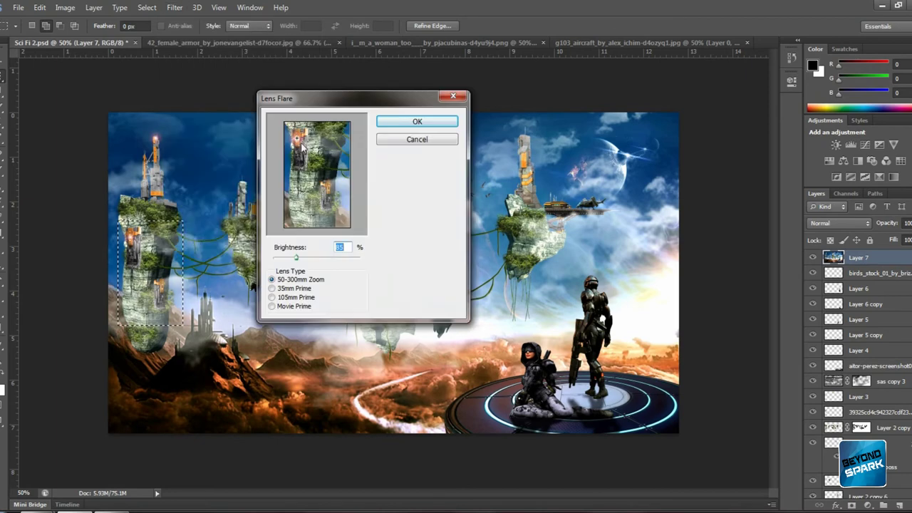
left_click(174, 7)
mouse_move(185, 173)
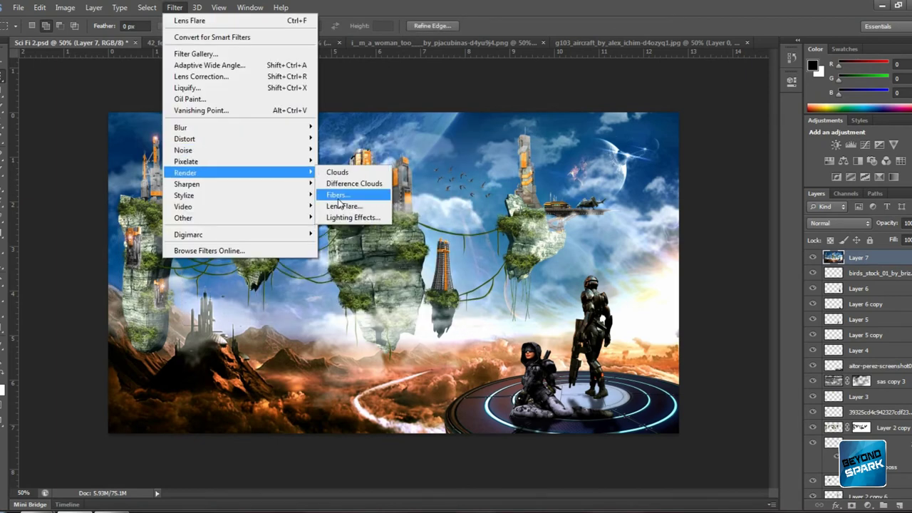
left_click(363, 208)
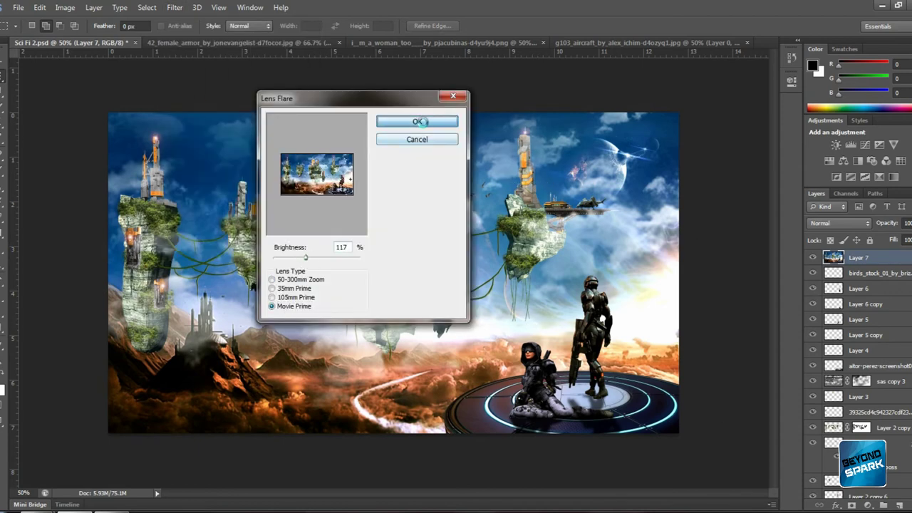
left_click(420, 121)
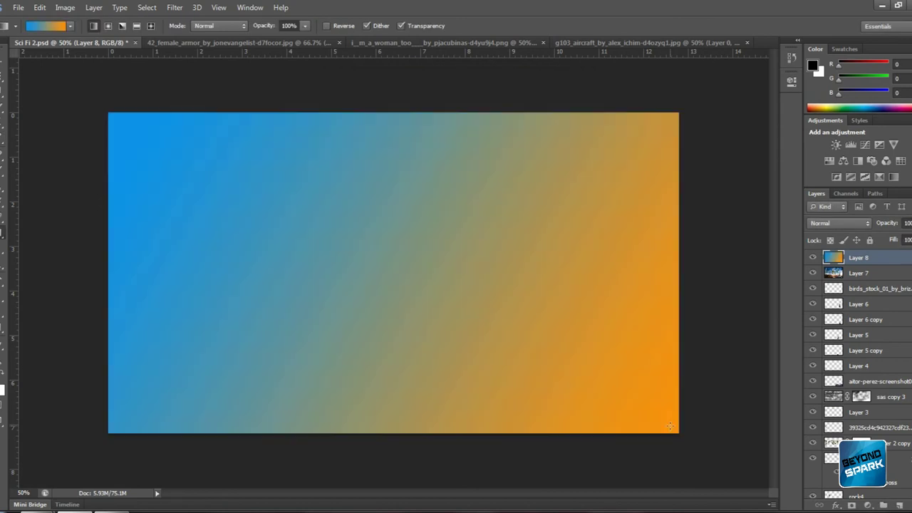
- Set the gradient layer to Soft Light and paint black edges around the canvas
left_click(840, 223)
left_click(851, 243)
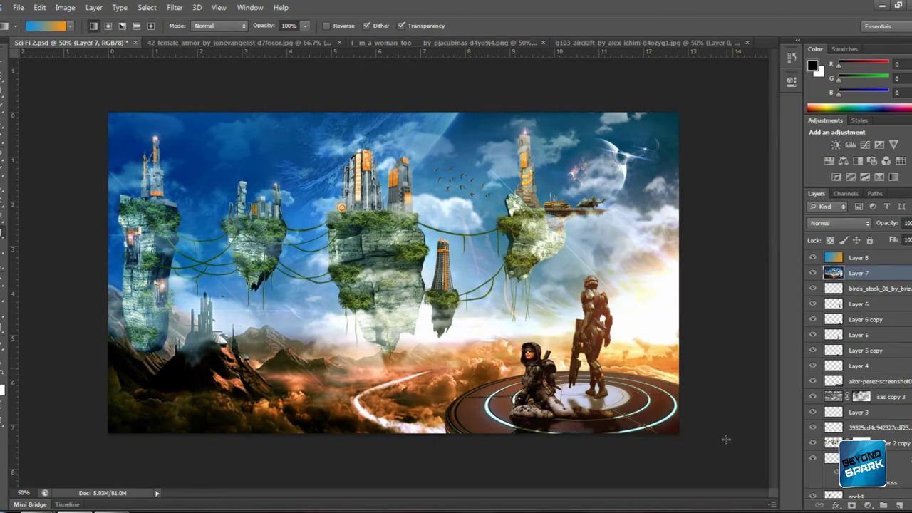
mouse_move(354, 104)
left_mouse_down()
mouse_move(128, 370)
mouse_move(641, 420)
mouse_move(662, 143)
mouse_move(644, 406)
left_mouse_up()
- Soften the black edges into a vignette with a Gaussian Blur of about 86 px
left_click(174, 7)
left_click(350, 210)
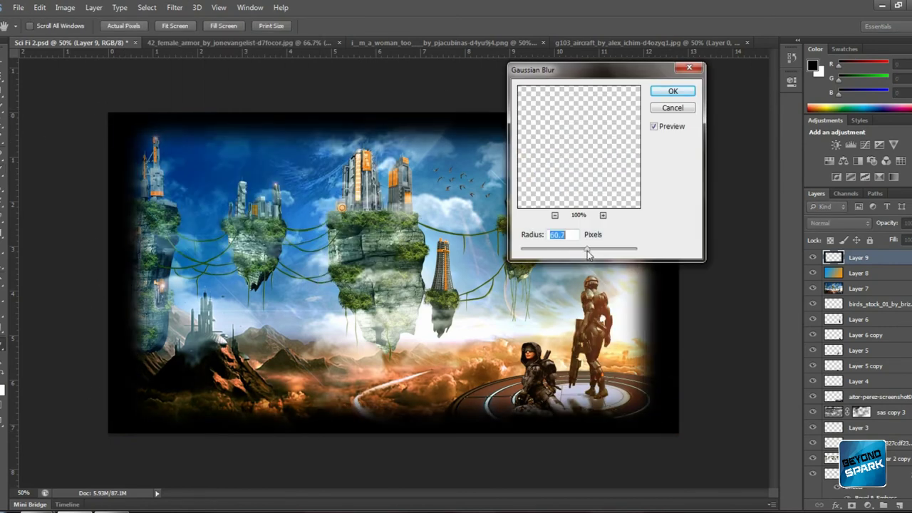
left_click(673, 92)
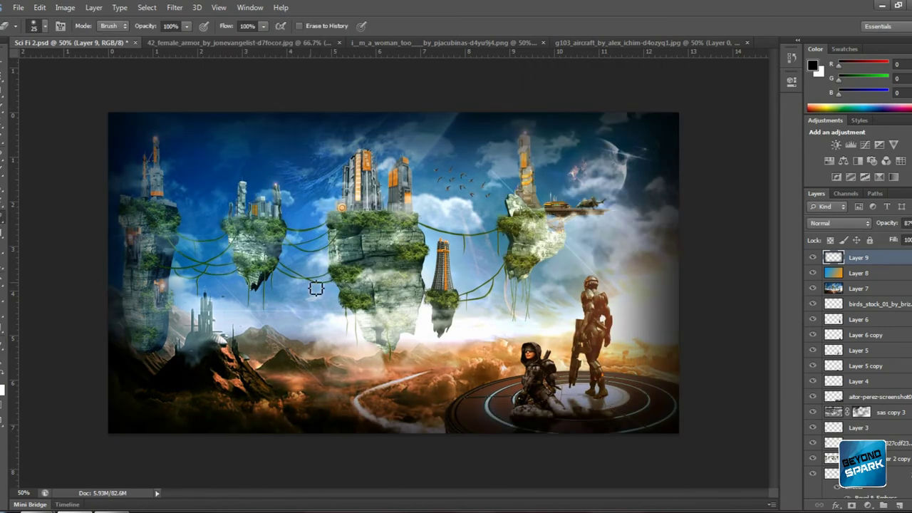
key("b")
left_click(41, 28)
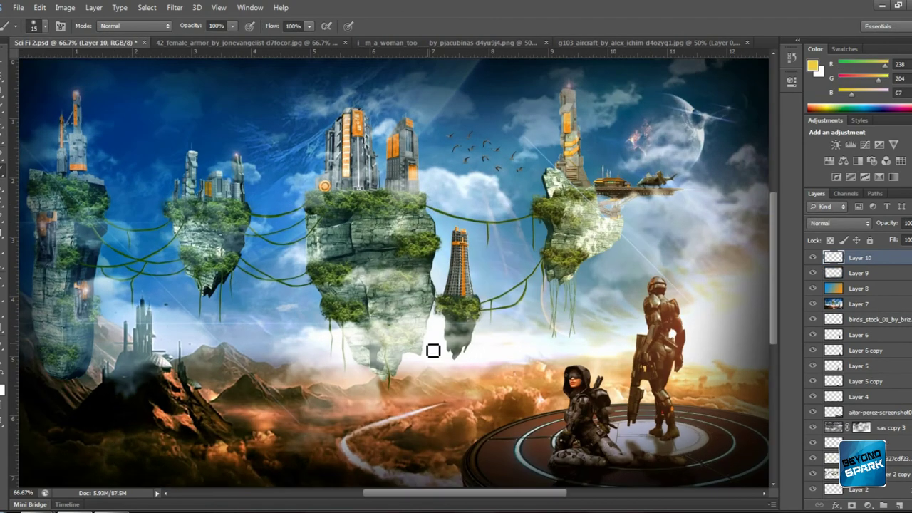
- Choose a warm yellow colour and scale the glowing specks layer to about 83%
left_click(812, 65)
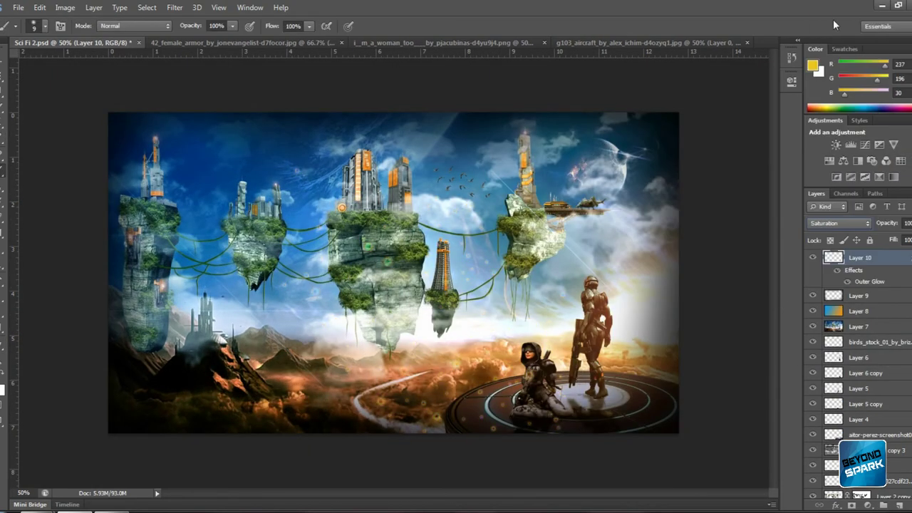
key("ctrl+t")
mouse_move(590, 146)
left_mouse_down()
mouse_move(542, 190)
mouse_move(539, 346)
left_mouse_up()
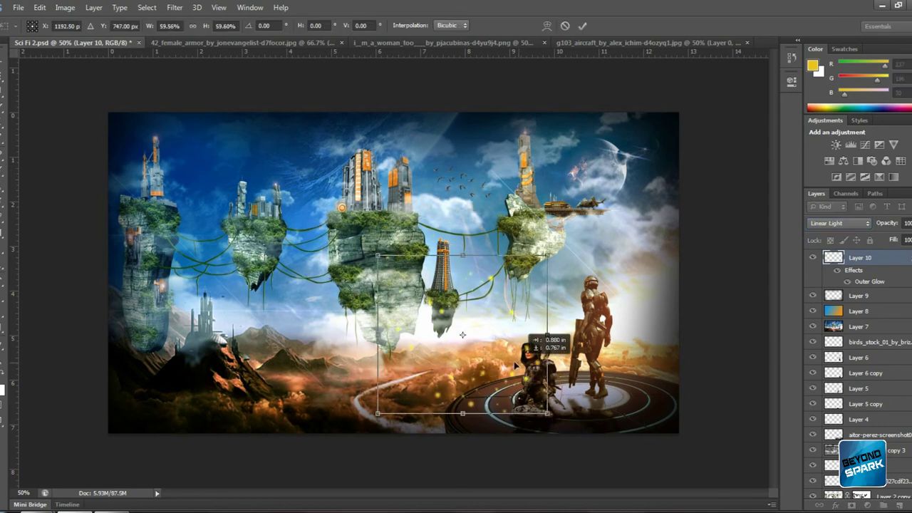
key("Return")
- Rescale the specks, move them over the floating rocks and stretch them wider
key("ctrl+t")
left_click_drag(575, 316, 632, 197)
key("Return")
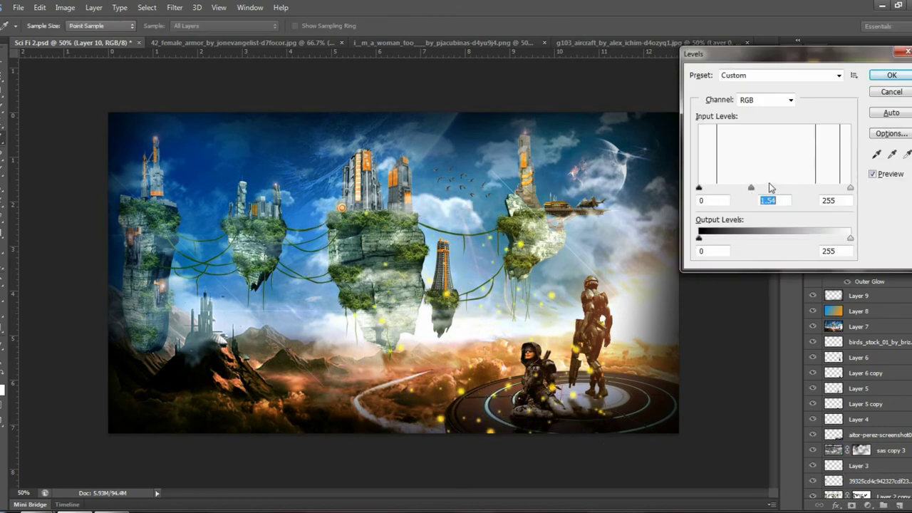
key("ctrl+t")
left_click_drag(641, 179, 610, 126)
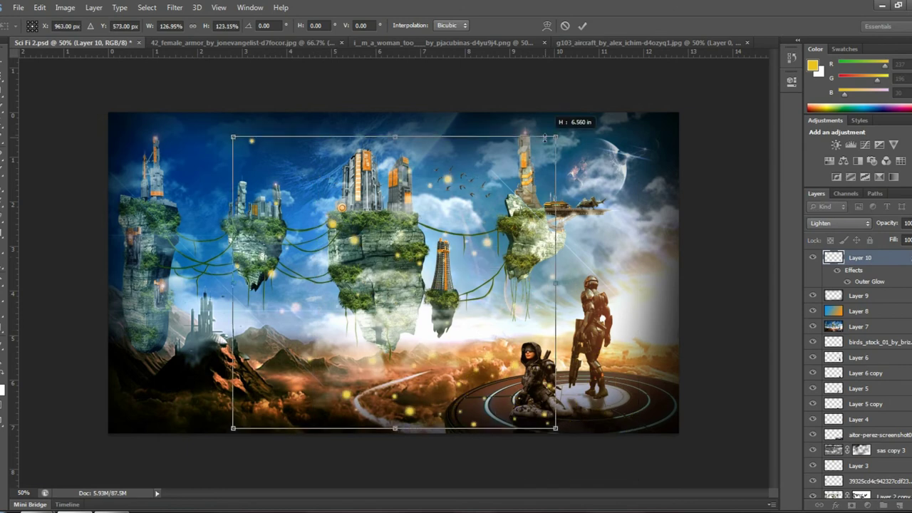
mouse_move(549, 283)
left_mouse_down()
mouse_move(536, 307)
mouse_move(476, 321)
left_mouse_up()
key("Return")
- Blend the specks layer in Screen mode and bring up Brightness/Contrast
left_click(839, 223)
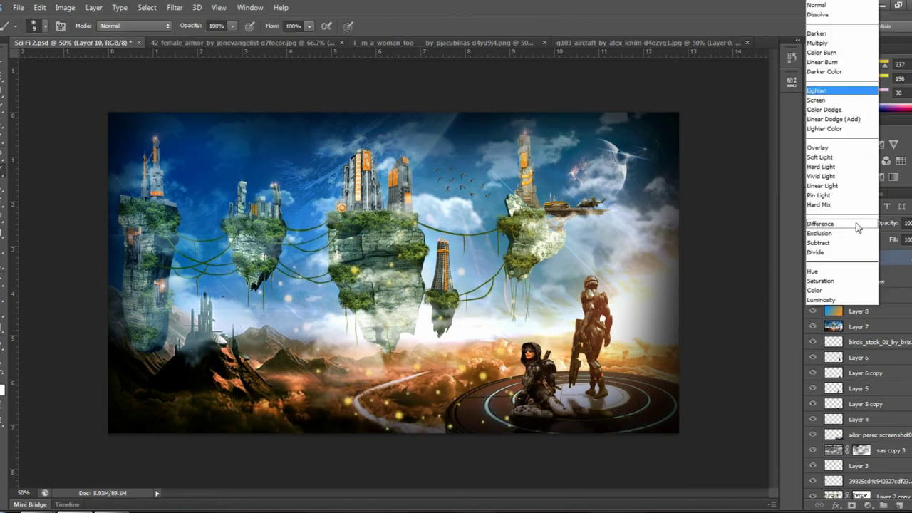
left_click(834, 11)
key("v")
left_click(838, 222)
left_click(826, 111)
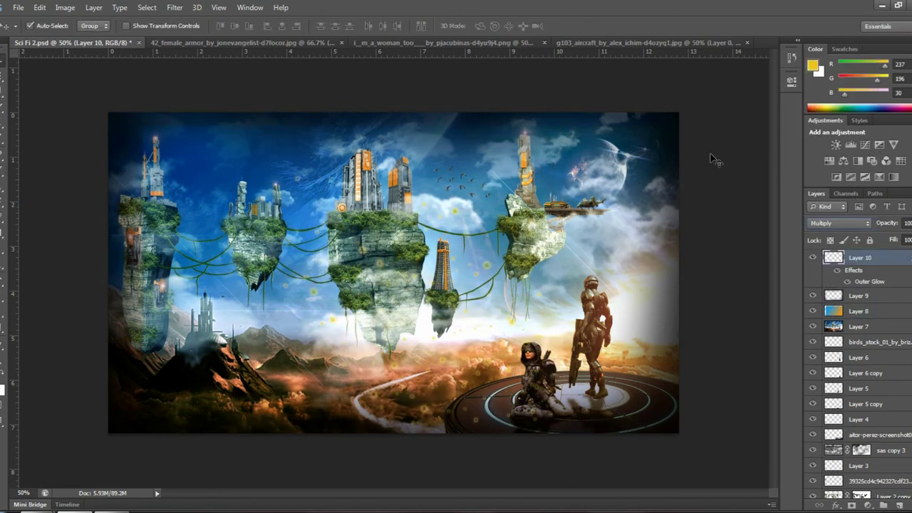
left_click(65, 7)
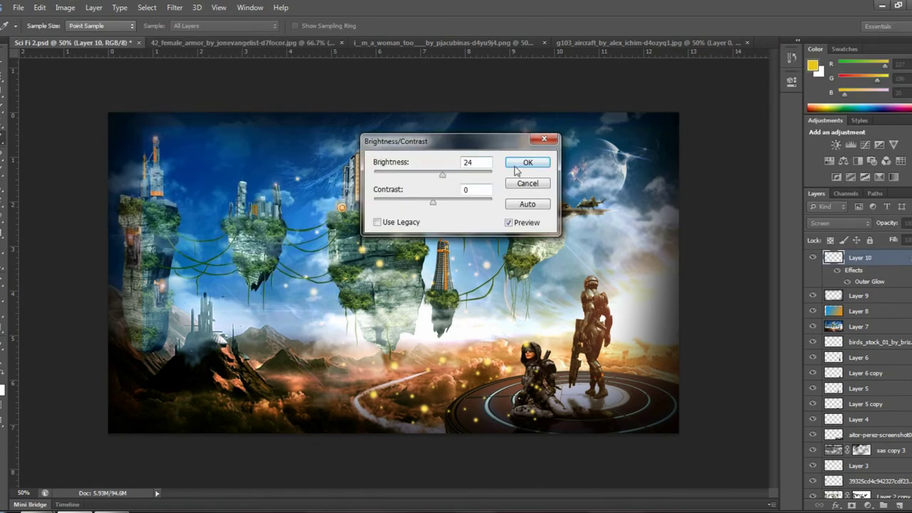